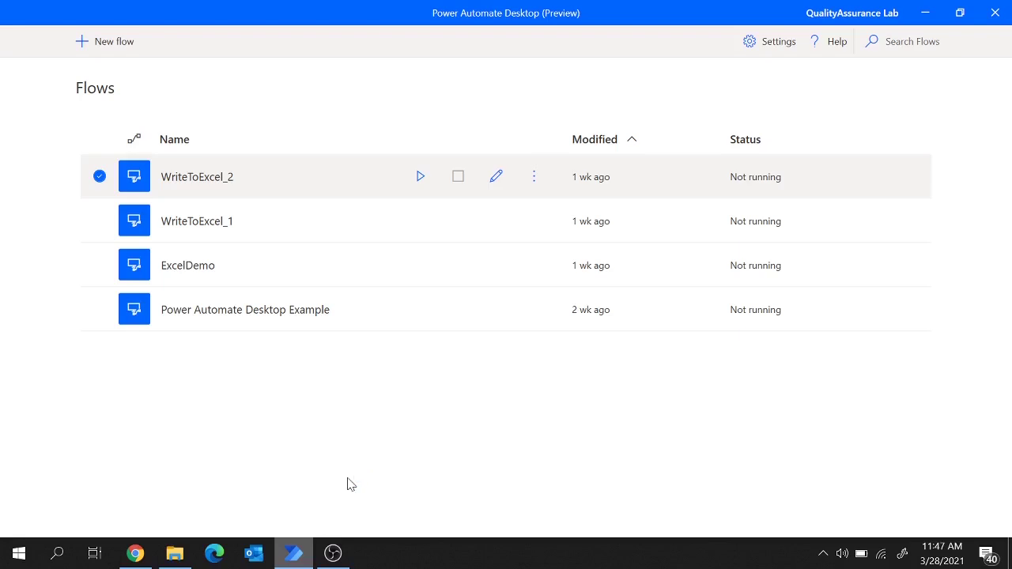
- Switch from Power Automate Desktop's Flows list to the Amazon page in Chrome
{"action": "left_click", "coordinate": [134, 555]}
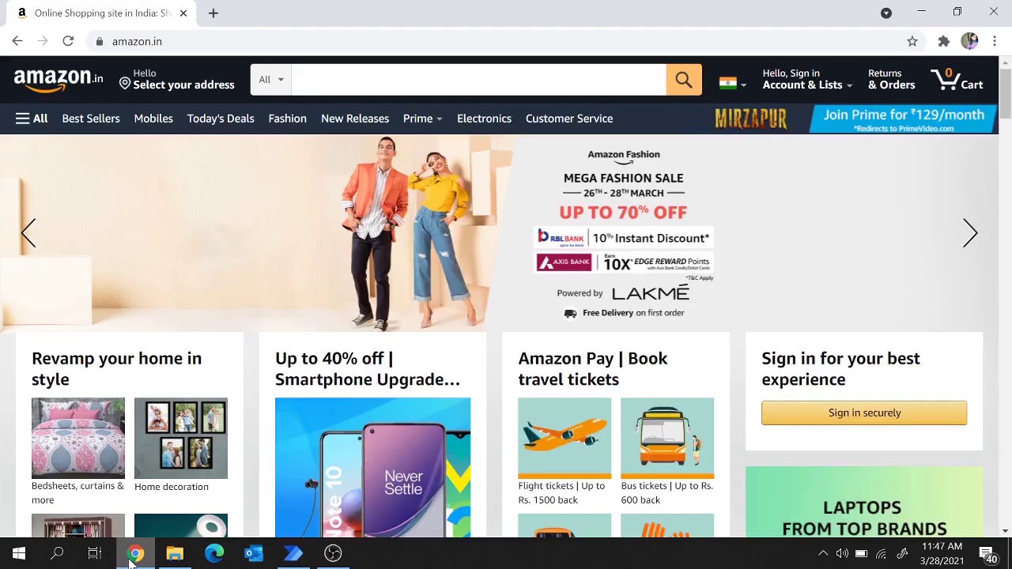
- Search Amazon.in for iphone11
{"action": "left_click", "coordinate": [316, 79]}
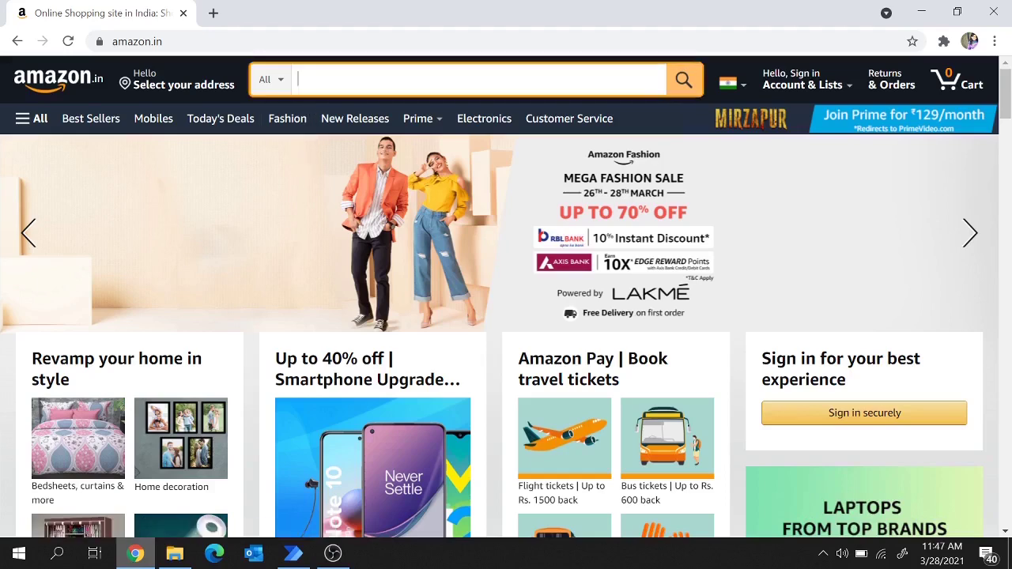
{"action": "type", "text": "iphone11"}
{"action": "key", "text": "Return"}
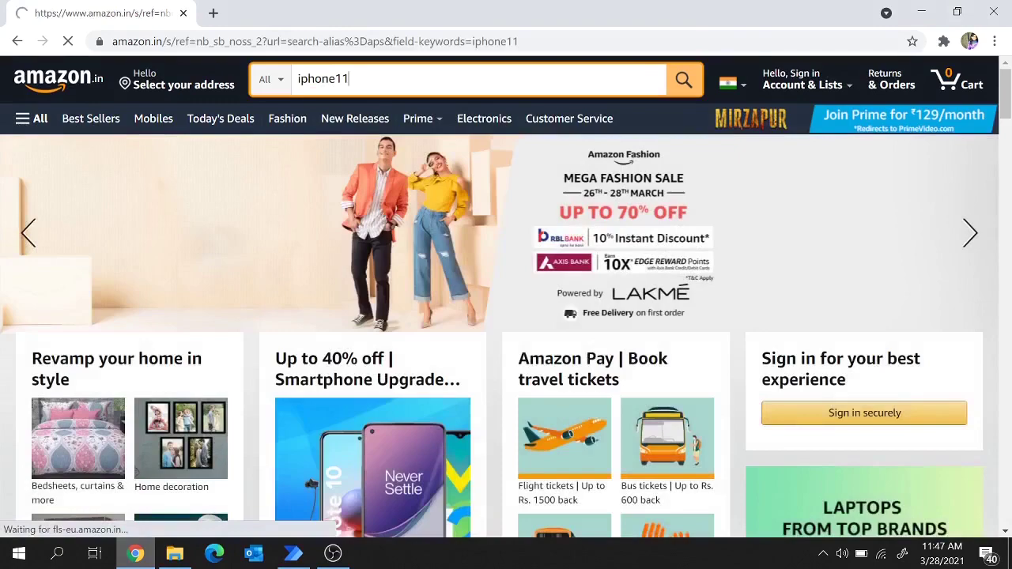
- Scroll through the iPhone 11 listings and prices, then return to Power Automate Desktop
{"action": "scroll", "coordinate": [553, 367], "scroll_direction": "down", "scroll_amount": 8}
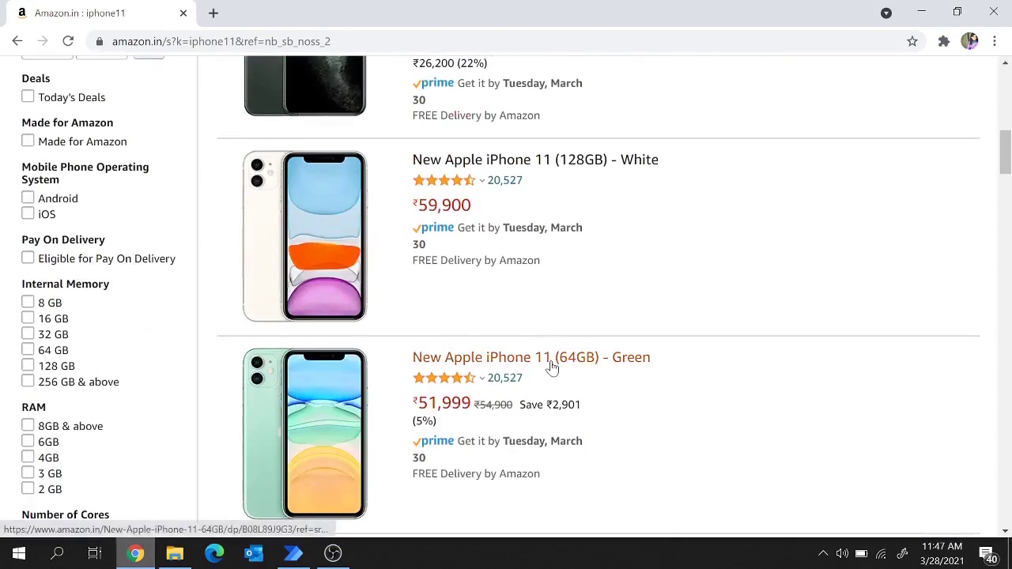
{"action": "scroll", "coordinate": [400, 467], "scroll_direction": "down", "scroll_amount": 4}
{"action": "scroll", "coordinate": [400, 466], "scroll_direction": "up", "scroll_amount": 5}
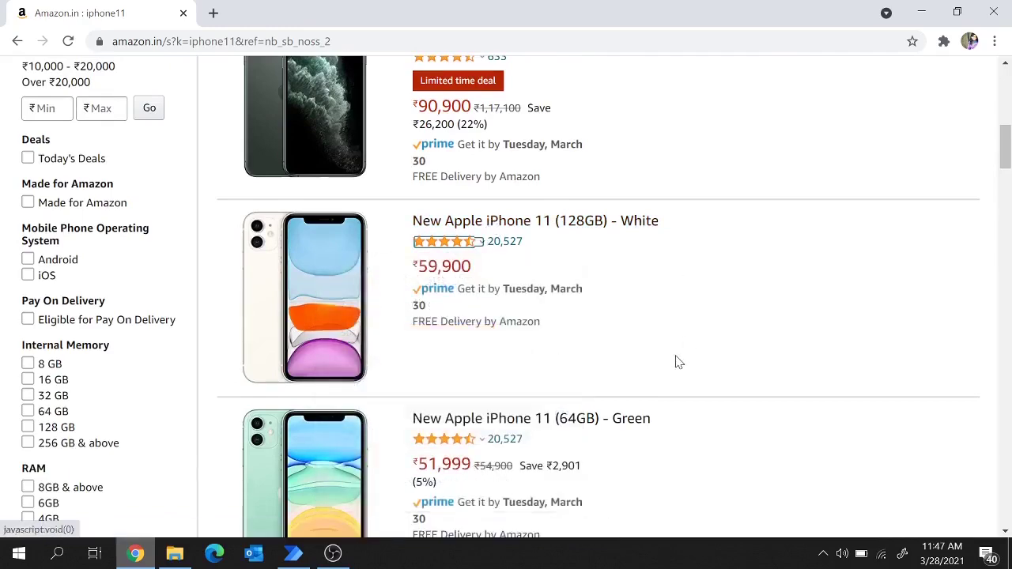
{"action": "scroll", "coordinate": [677, 362], "scroll_direction": "down", "scroll_amount": 5}
{"action": "scroll", "coordinate": [678, 362], "scroll_direction": "down", "scroll_amount": 10}
{"action": "scroll", "coordinate": [677, 362], "scroll_direction": "up", "scroll_amount": 15}
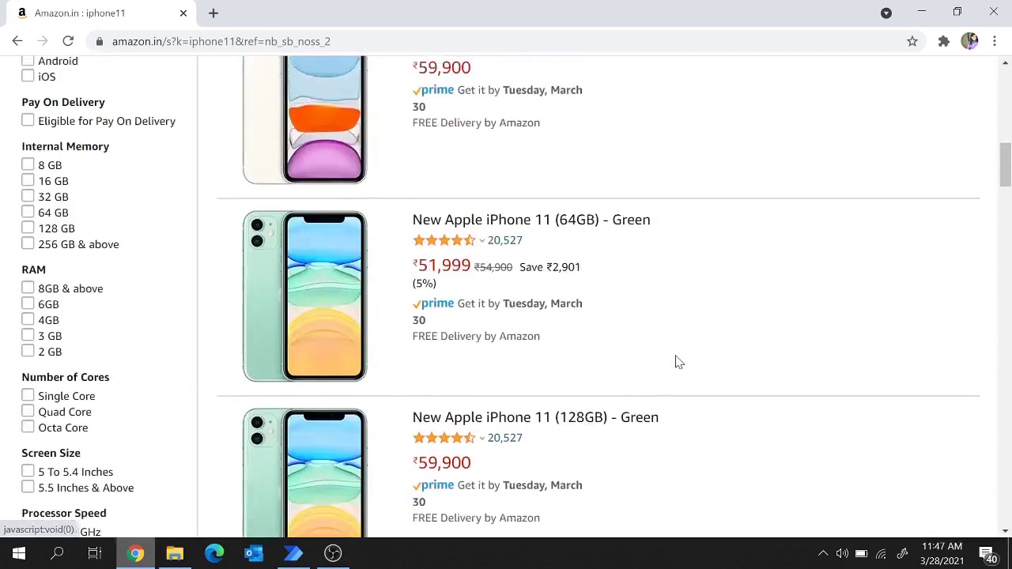
{"action": "scroll", "coordinate": [678, 362], "scroll_direction": "up", "scroll_amount": 2}
{"action": "scroll", "coordinate": [677, 362], "scroll_direction": "down", "scroll_amount": 3}
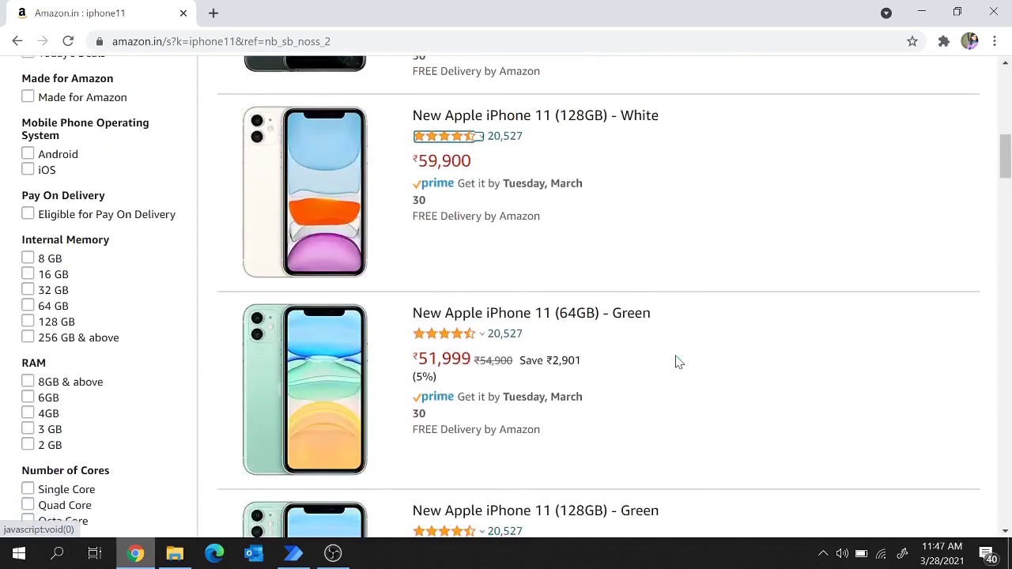
{"action": "left_click", "coordinate": [293, 553]}
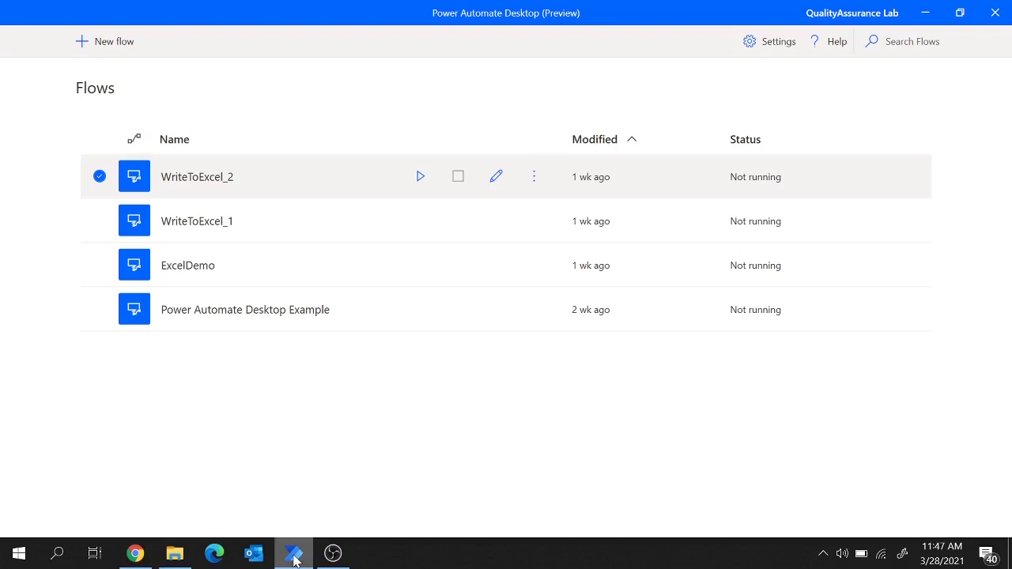
- Create a new flow named 'WA -WebDataExtraction' and open it in the designer
{"action": "left_click", "coordinate": [112, 47]}
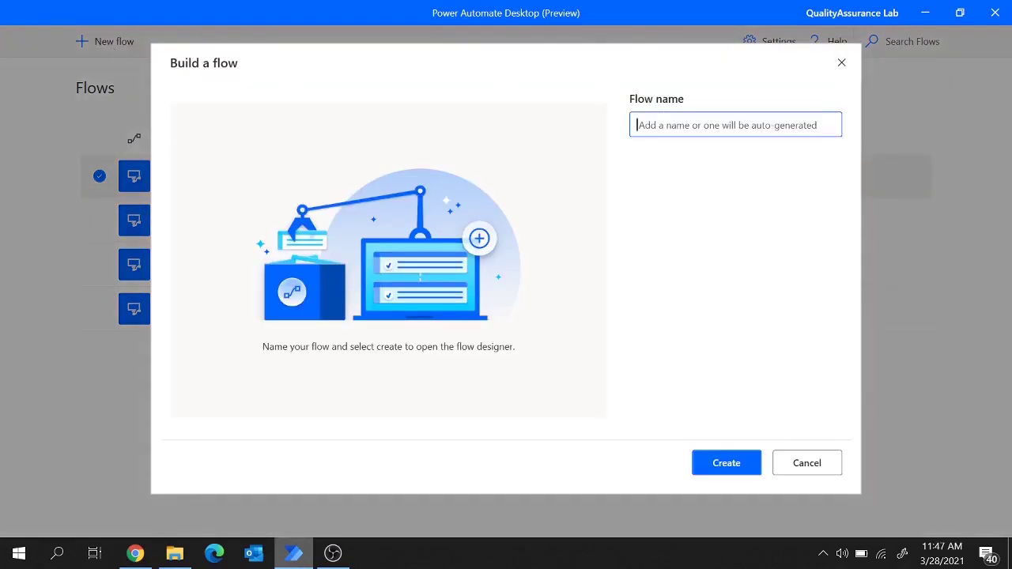
{"action": "type", "text": "WA "}
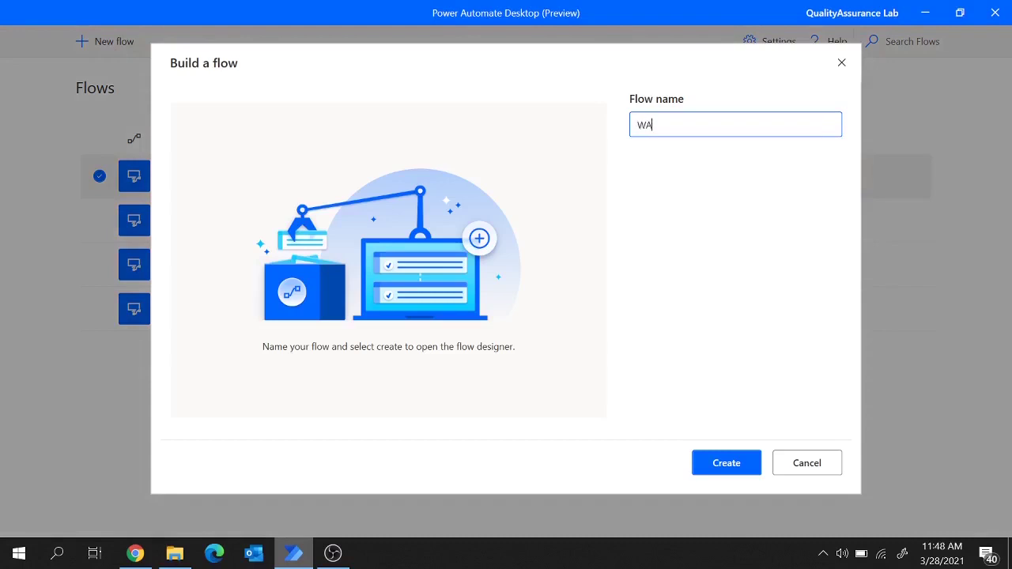
{"action": "type", "text": "-WebDataExtraction"}
{"action": "left_click", "coordinate": [730, 464]}
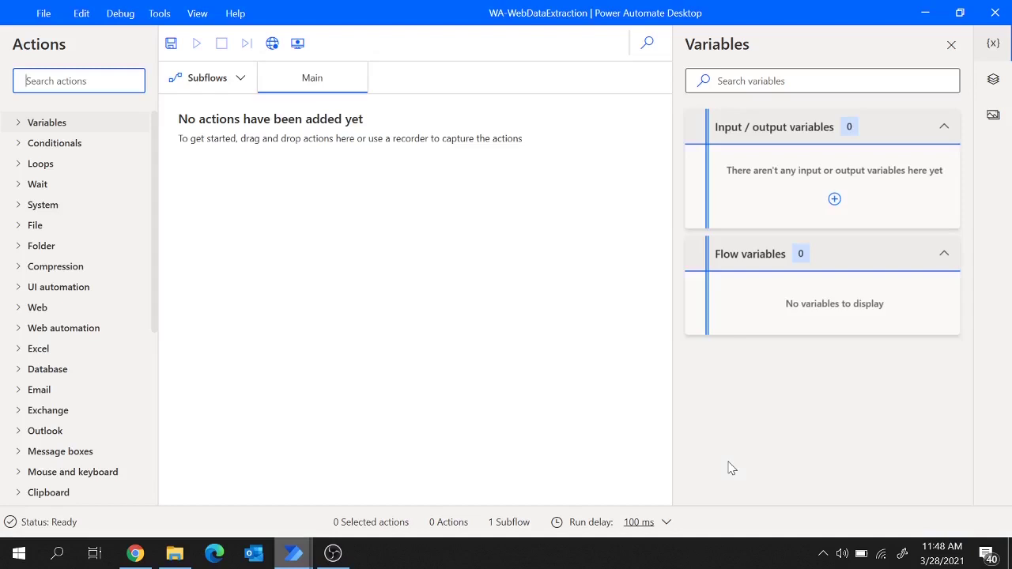
- Expand the Web automation actions and request the Power Automate browser extension for Google Chrome
{"action": "left_click", "coordinate": [22, 330]}
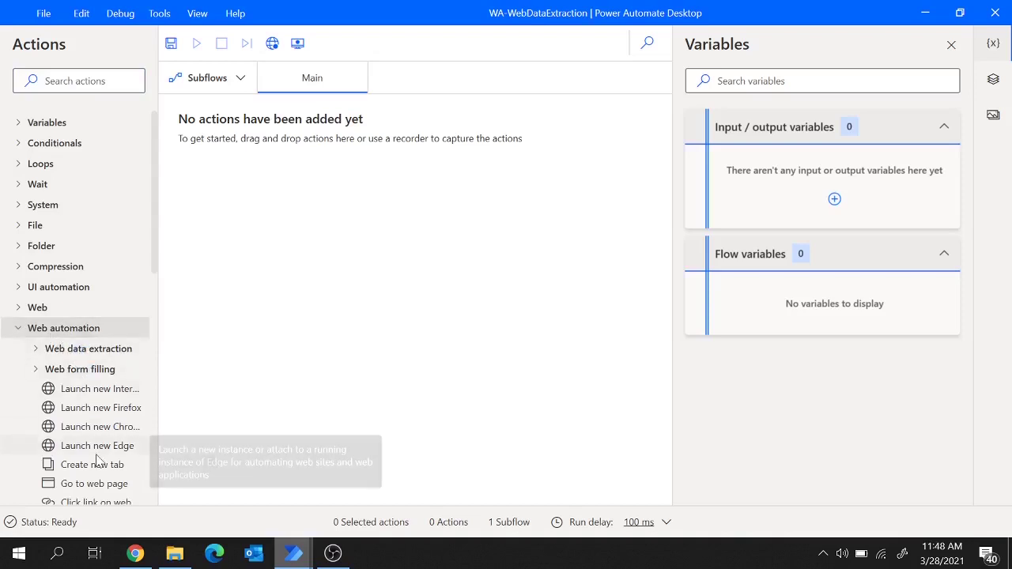
{"action": "scroll", "coordinate": [95, 459], "scroll_direction": "down", "scroll_amount": 5}
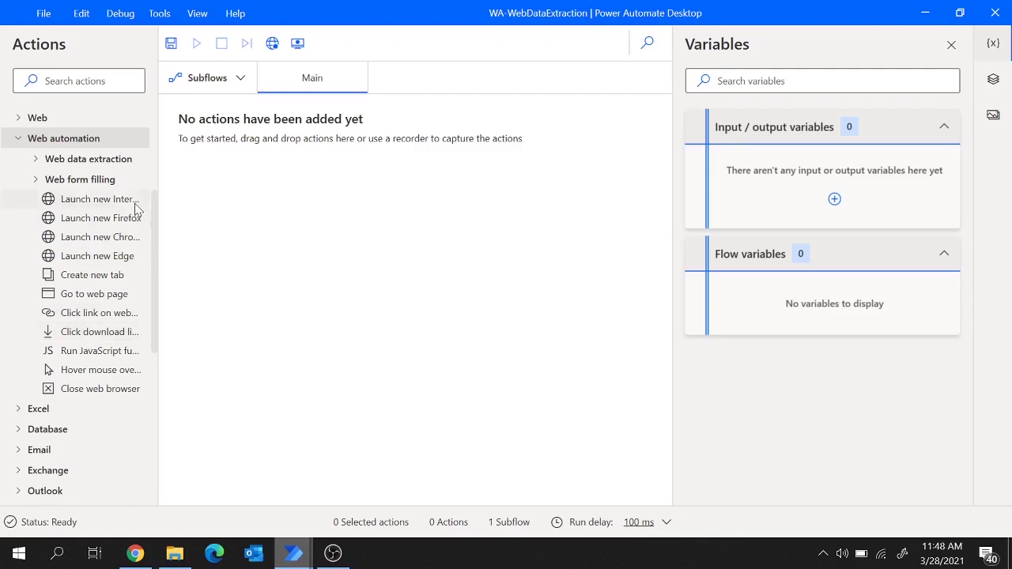
{"action": "left_click", "coordinate": [160, 14]}
{"action": "mouse_move", "coordinate": [197, 117]}
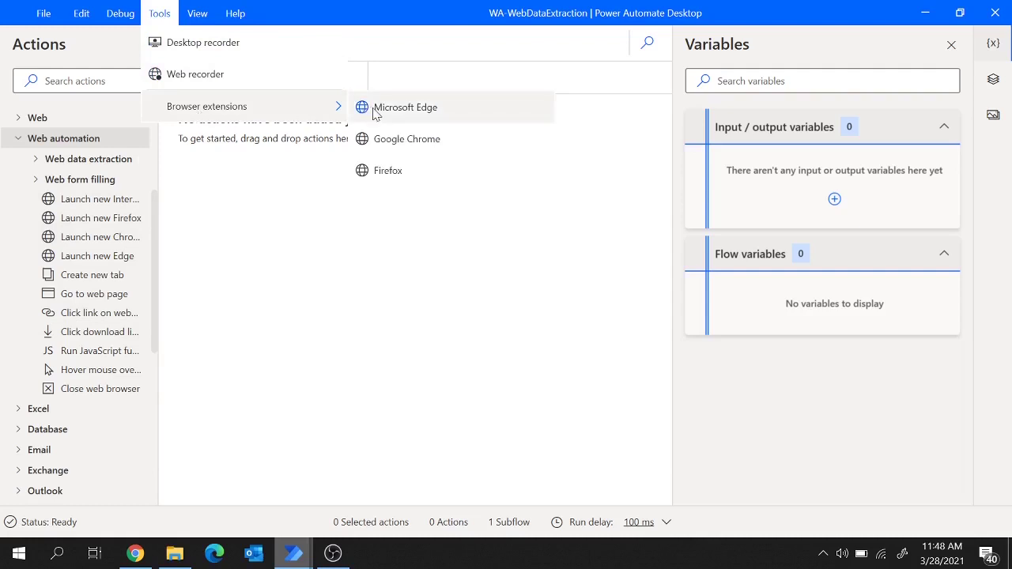
{"action": "left_click", "coordinate": [402, 140]}
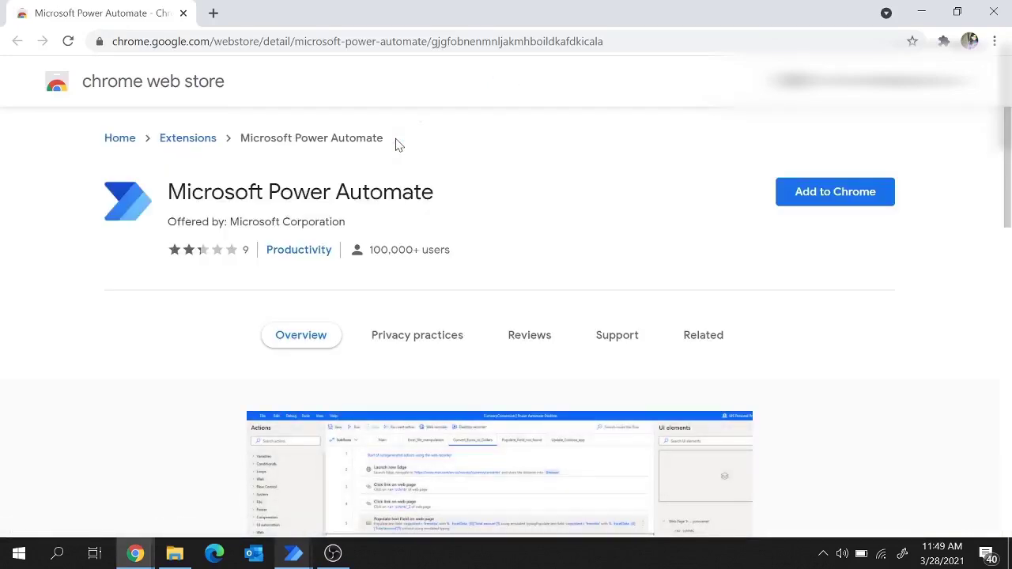
- Add the Microsoft Power Automate extension to Chrome and return to the WA-WebDataExtraction designer
{"action": "left_click", "coordinate": [830, 200]}
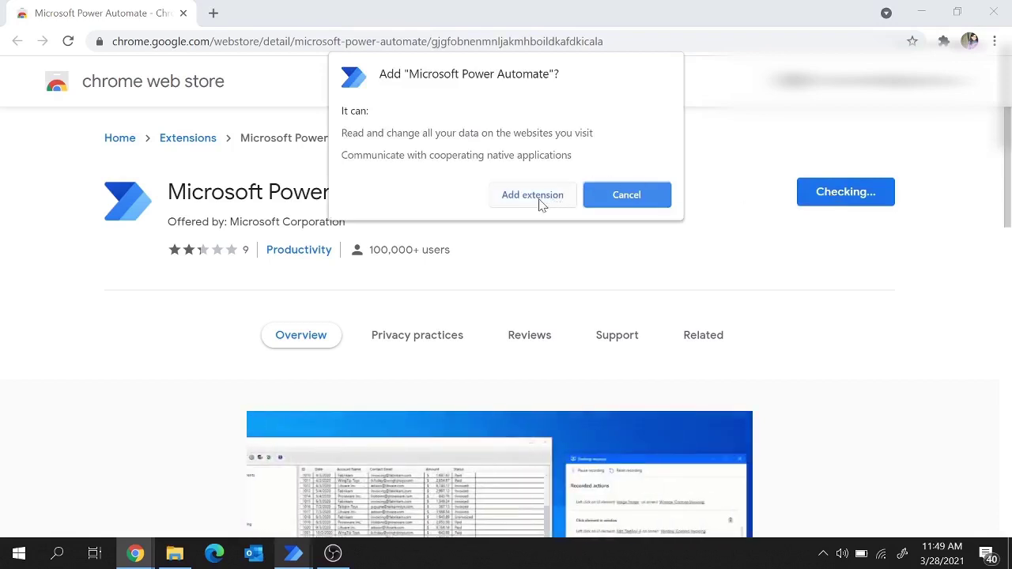
{"action": "left_click", "coordinate": [542, 205]}
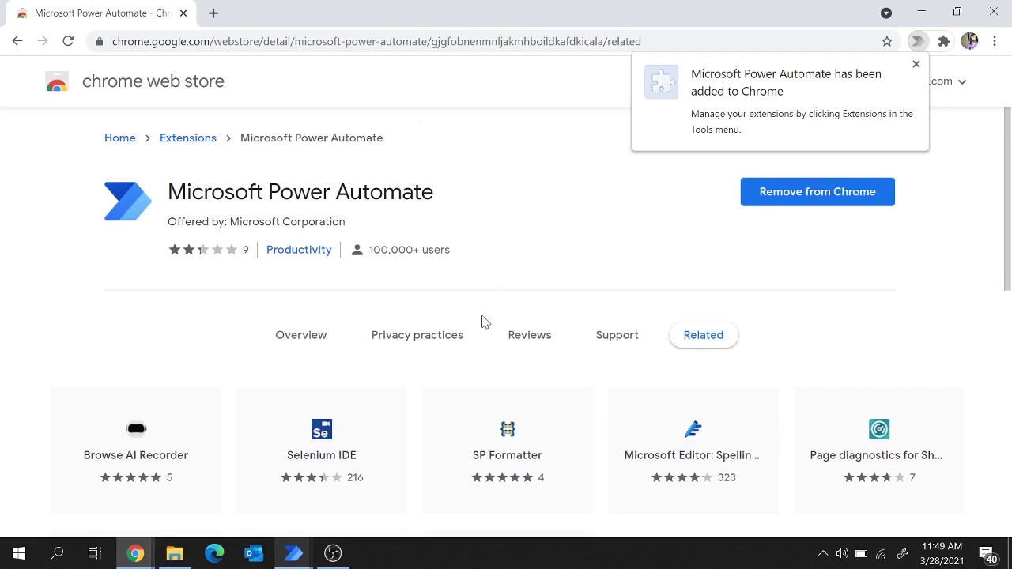
{"action": "left_click", "coordinate": [294, 552]}
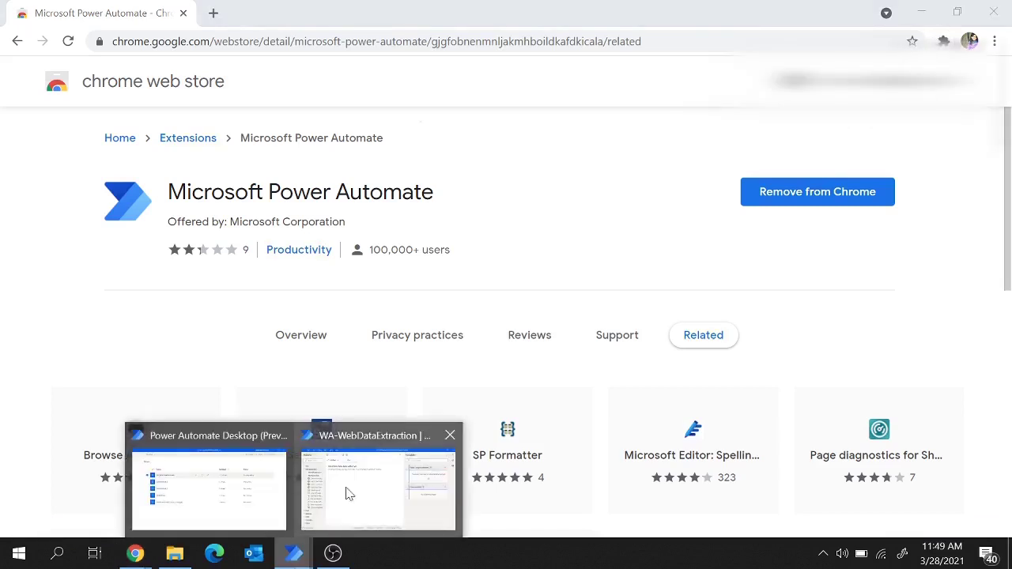
{"action": "left_click", "coordinate": [348, 494]}
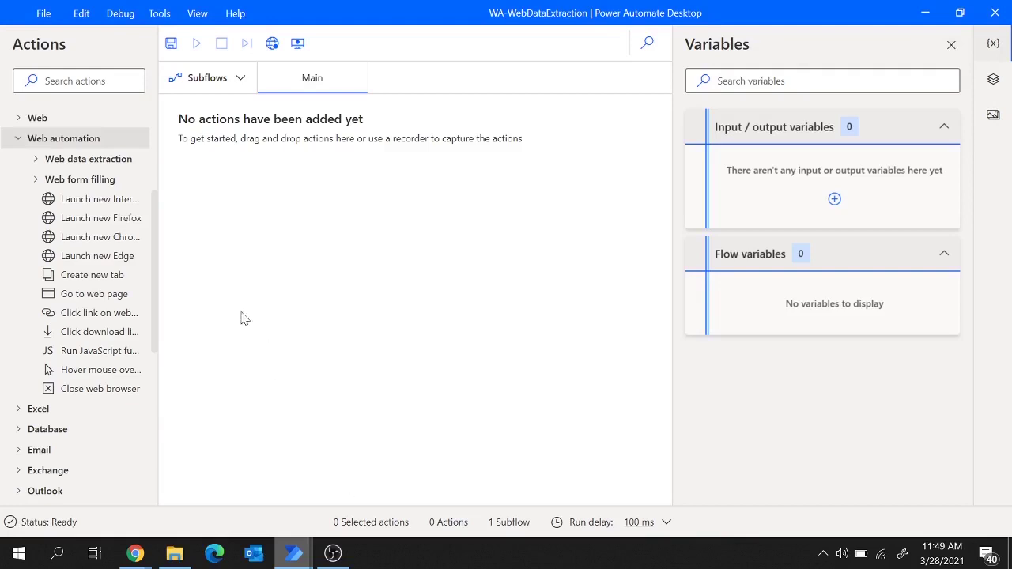
- Widen the Actions pane and place a Launch new Chrome action on the Main flow
{"action": "left_click_drag", "start_coordinate": [158, 255], "coordinate": [211, 270]}
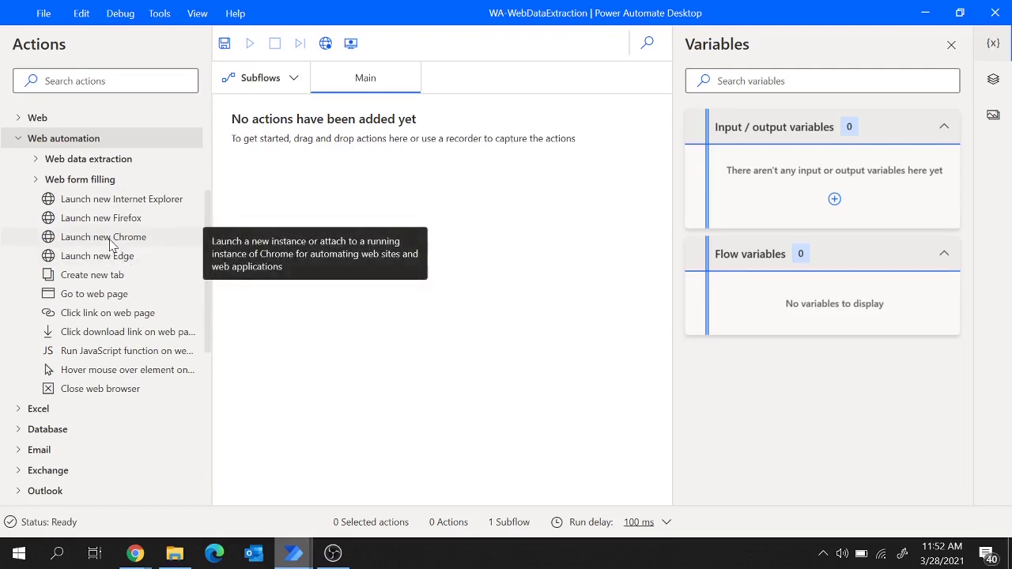
{"action": "left_click_drag", "start_coordinate": [111, 246], "coordinate": [390, 244]}
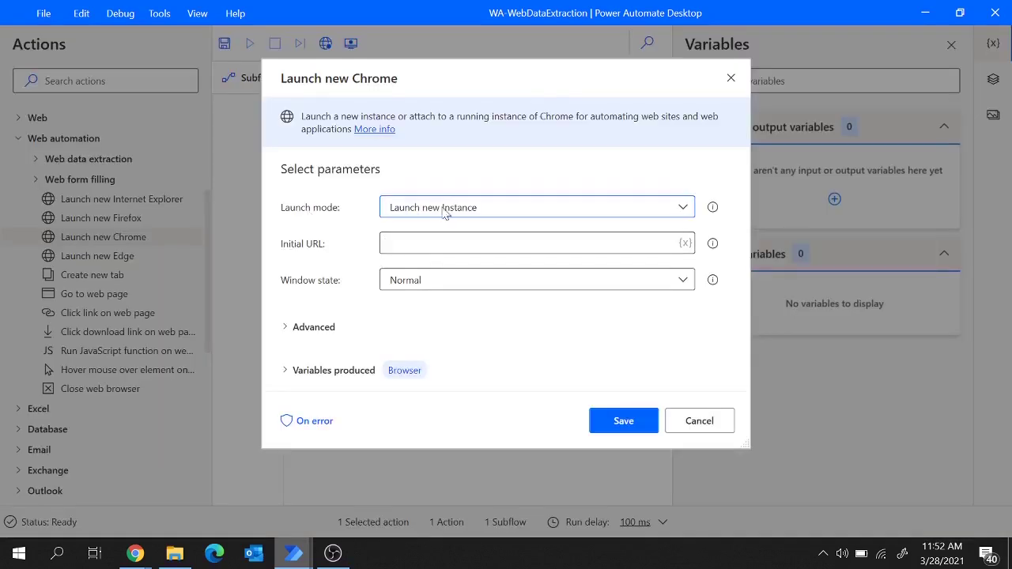
- Keep launch mode as Launch new instance and paste the Amazon iphone11 results URL as initial URL
{"action": "left_click", "coordinate": [500, 210]}
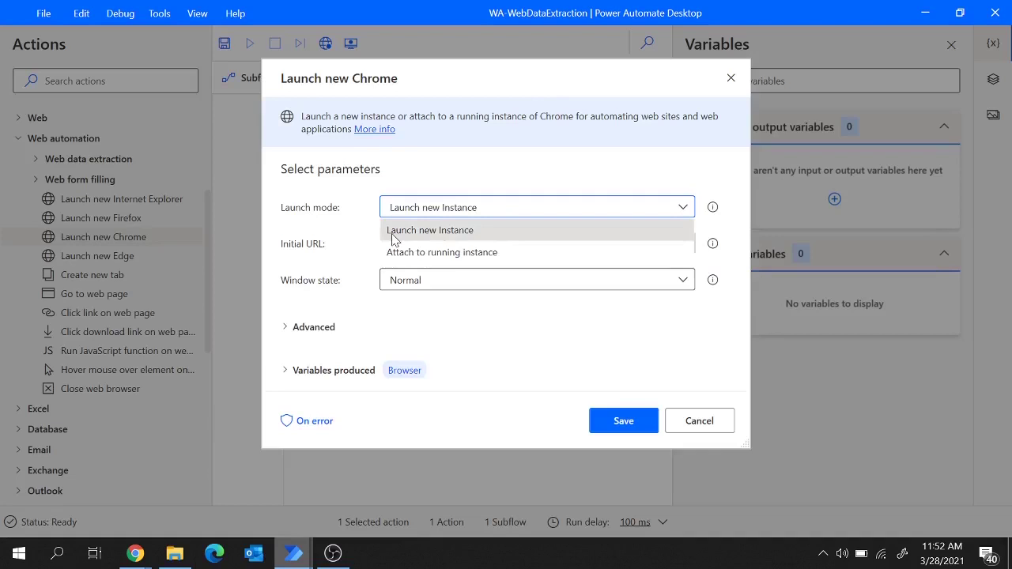
{"action": "left_click", "coordinate": [442, 234]}
{"action": "left_click", "coordinate": [443, 237]}
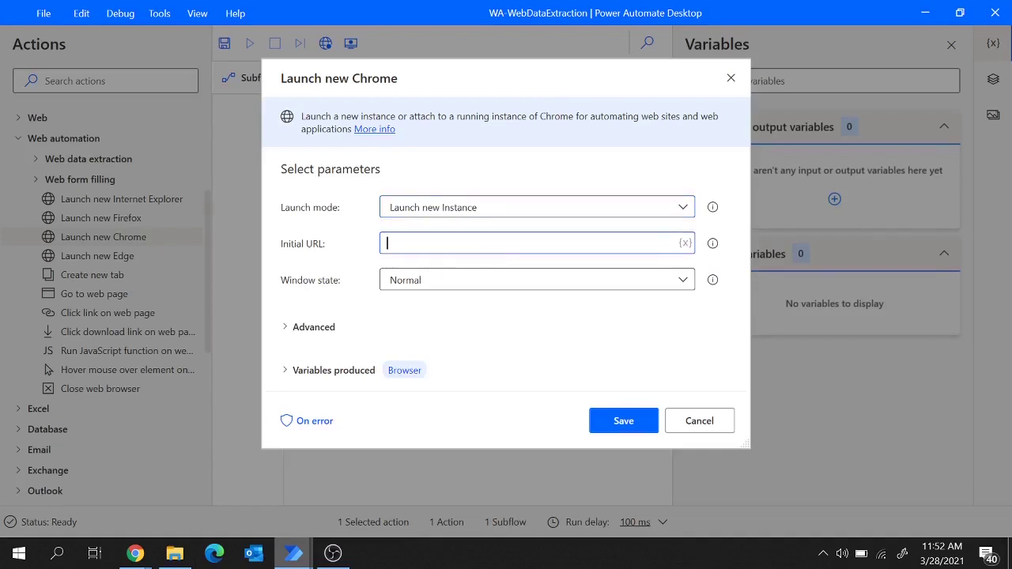
{"action": "left_click", "coordinate": [79, 506]}
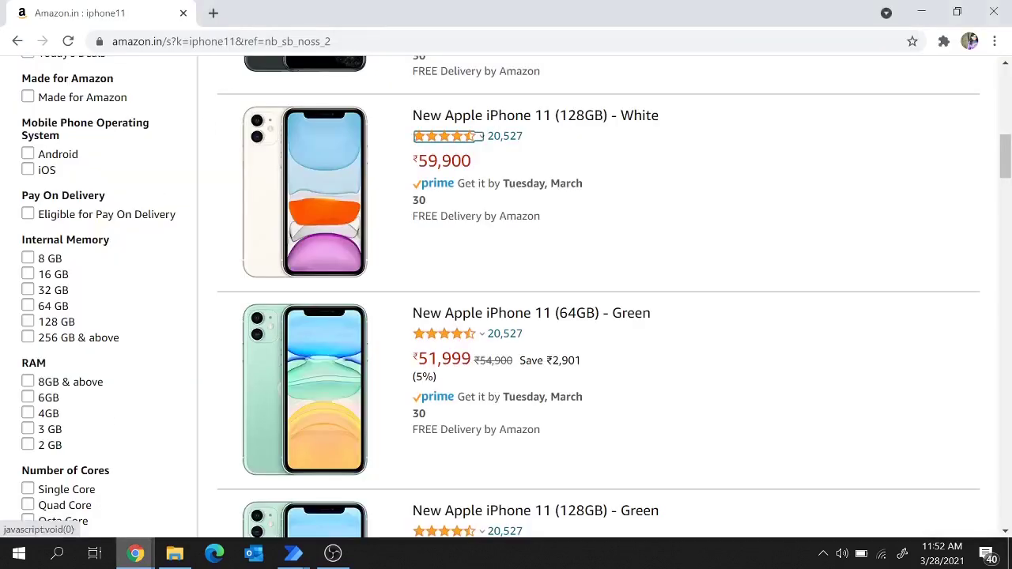
{"action": "left_click", "coordinate": [337, 40]}
{"action": "key", "text": "ctrl+c"}
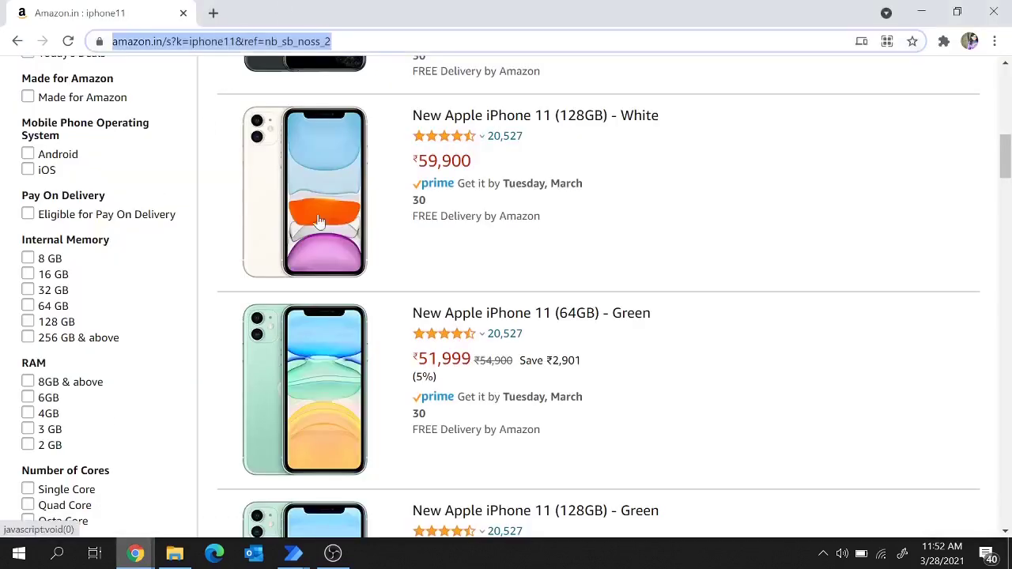
{"action": "mouse_move", "coordinate": [292, 554]}
{"action": "left_click", "coordinate": [383, 476]}
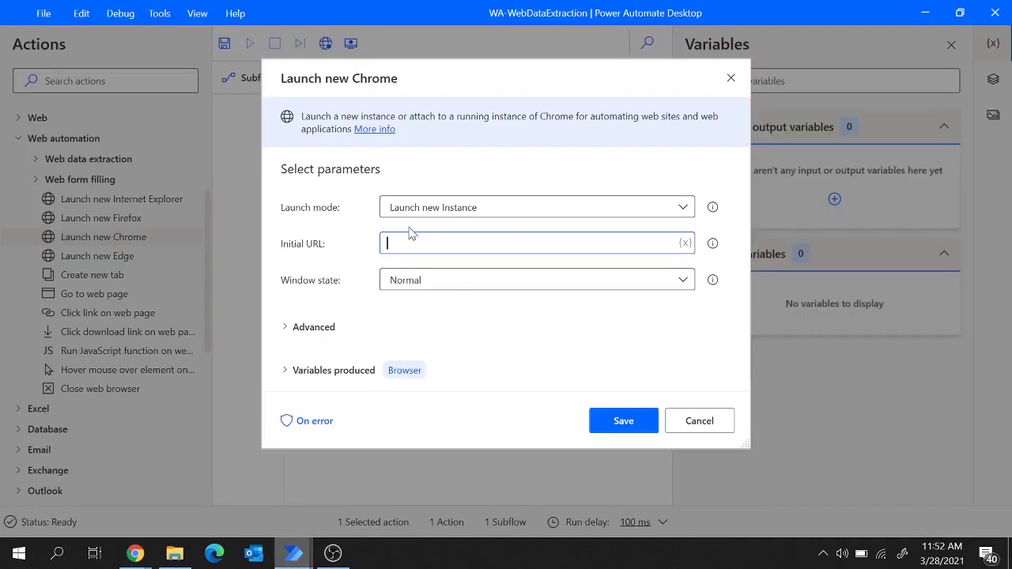
{"action": "key", "text": "ctrl+v"}
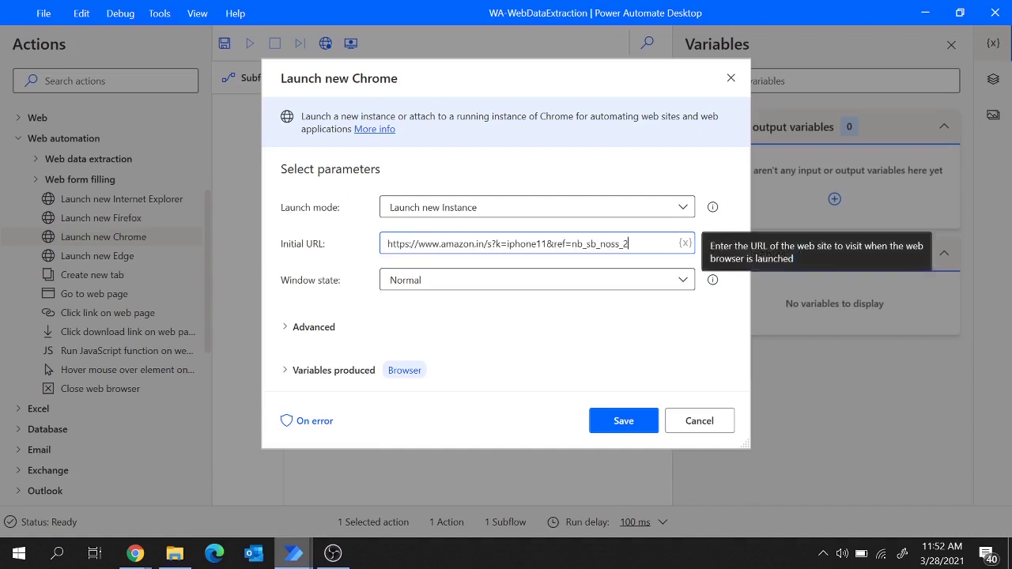
- Set the browser window state to Maximized and save the Launch new Chrome step
{"action": "left_click", "coordinate": [467, 281]}
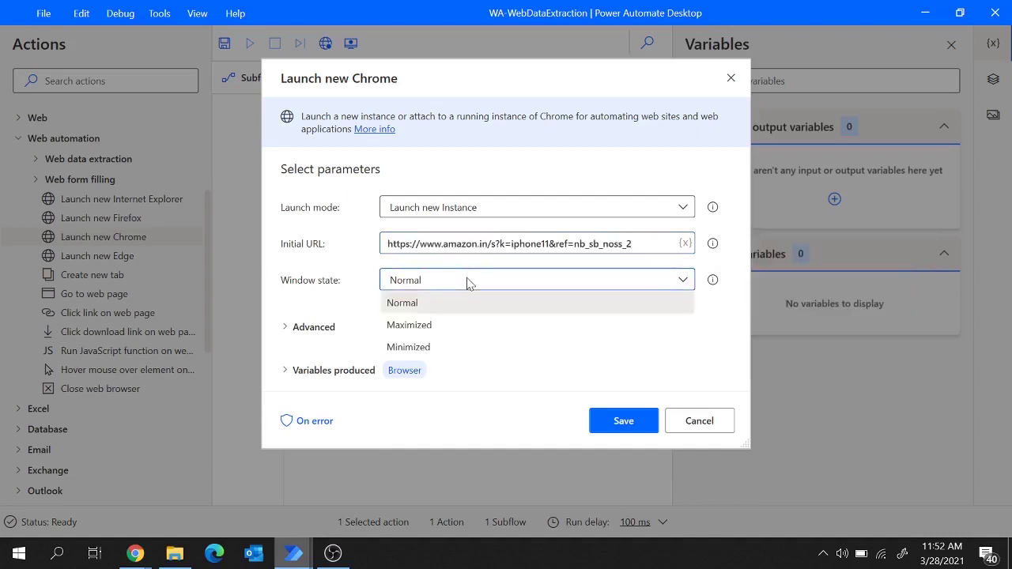
{"action": "left_click", "coordinate": [420, 332]}
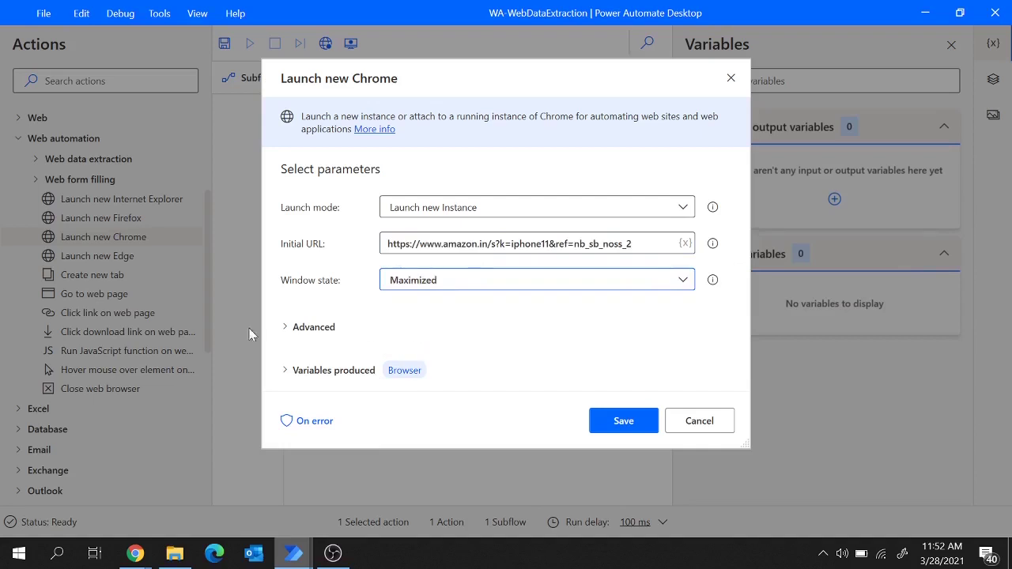
{"action": "left_click", "coordinate": [288, 329]}
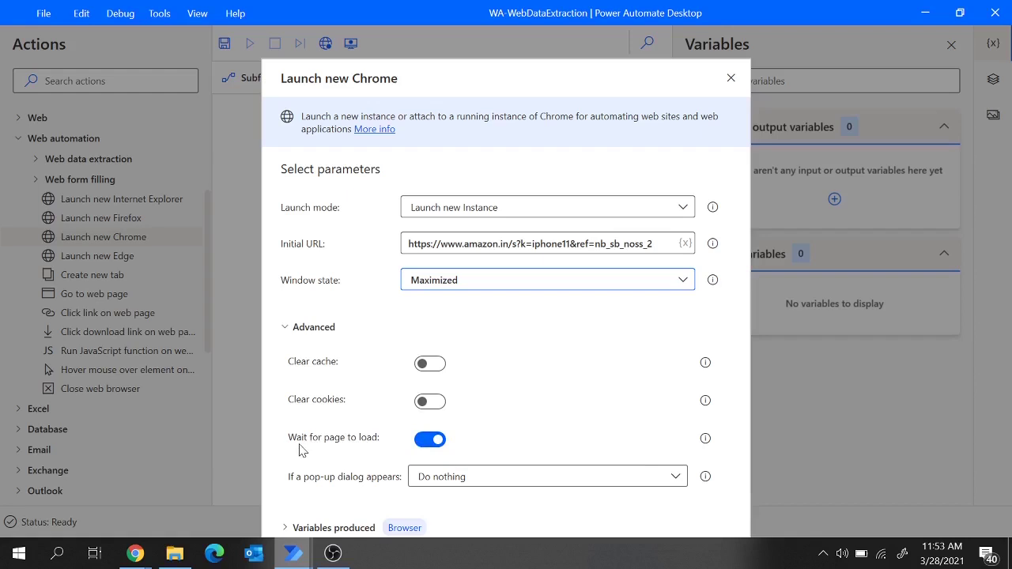
{"action": "left_click", "coordinate": [287, 328]}
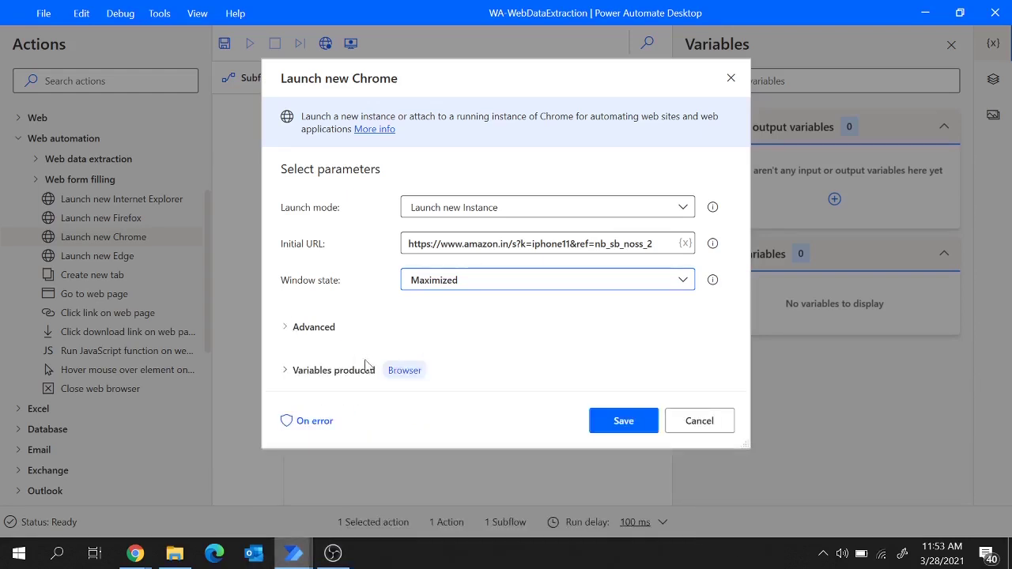
{"action": "mouse_move", "coordinate": [402, 376]}
{"action": "left_click", "coordinate": [619, 425]}
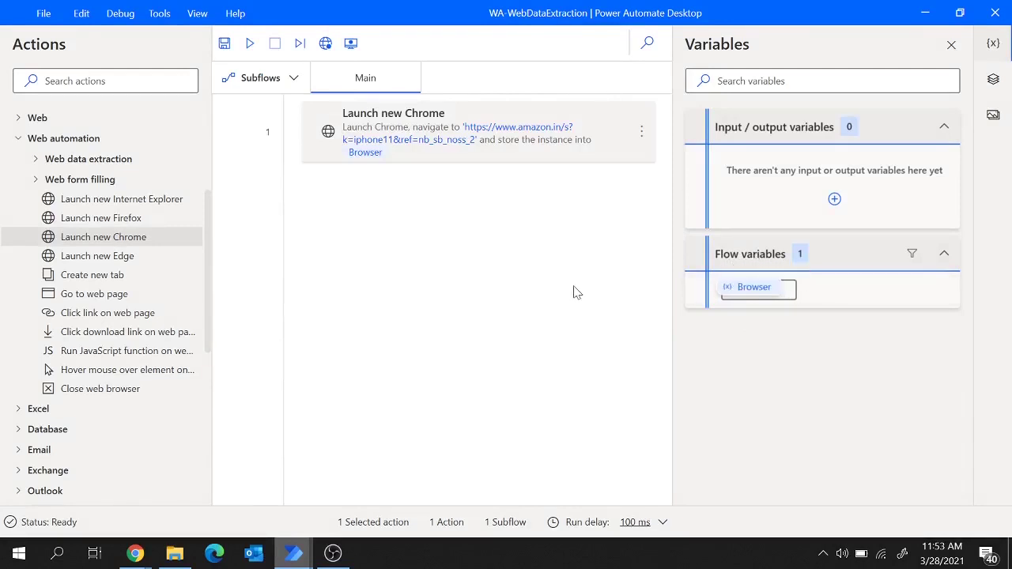
- Add an Extract data from web page step and bring the Amazon iphone11 results forward for picking
{"action": "mouse_move", "coordinate": [135, 553]}
{"action": "left_click", "coordinate": [95, 503]}
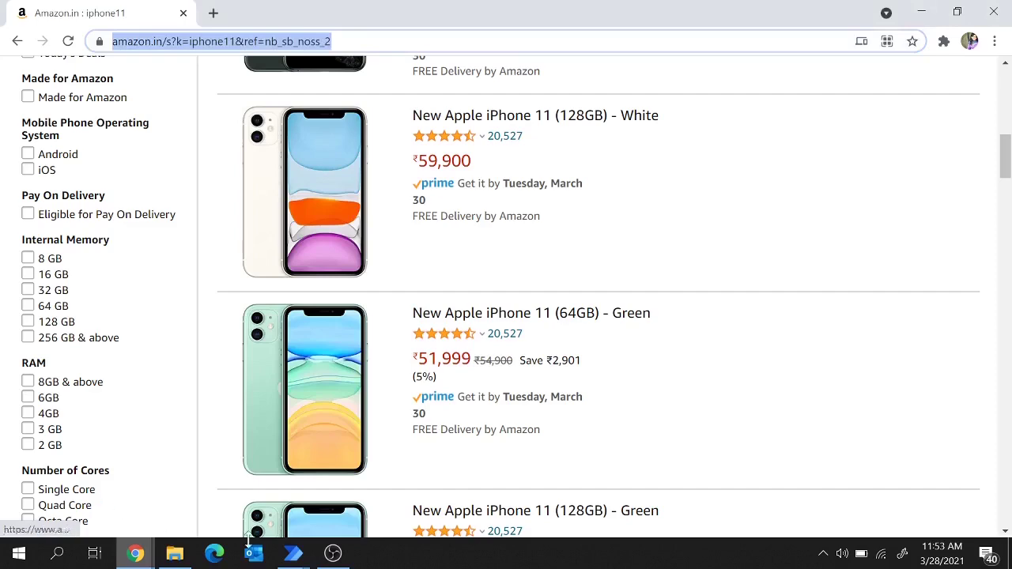
{"action": "left_click", "coordinate": [293, 553]}
{"action": "left_click", "coordinate": [335, 503]}
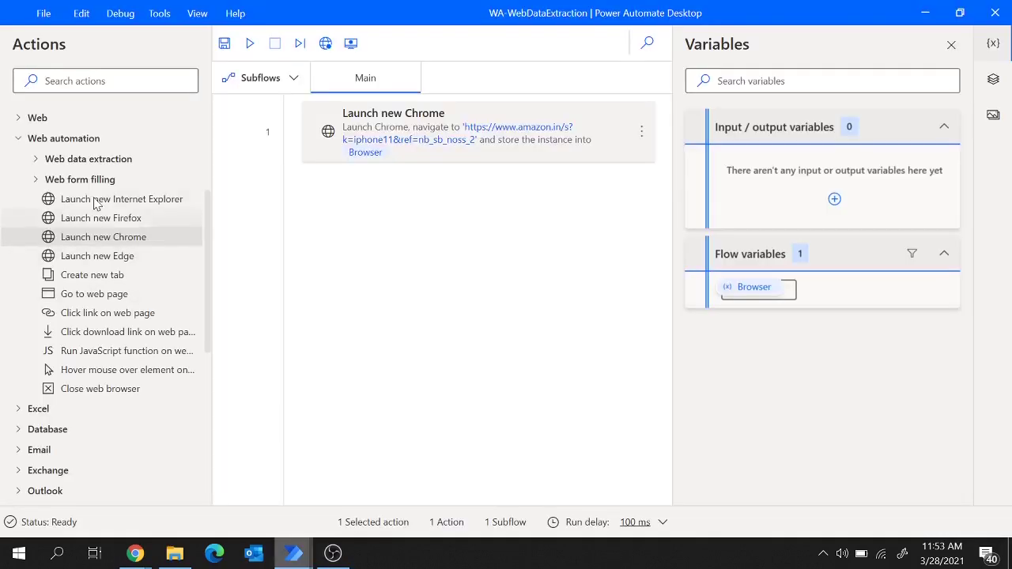
{"action": "left_click", "coordinate": [36, 159]}
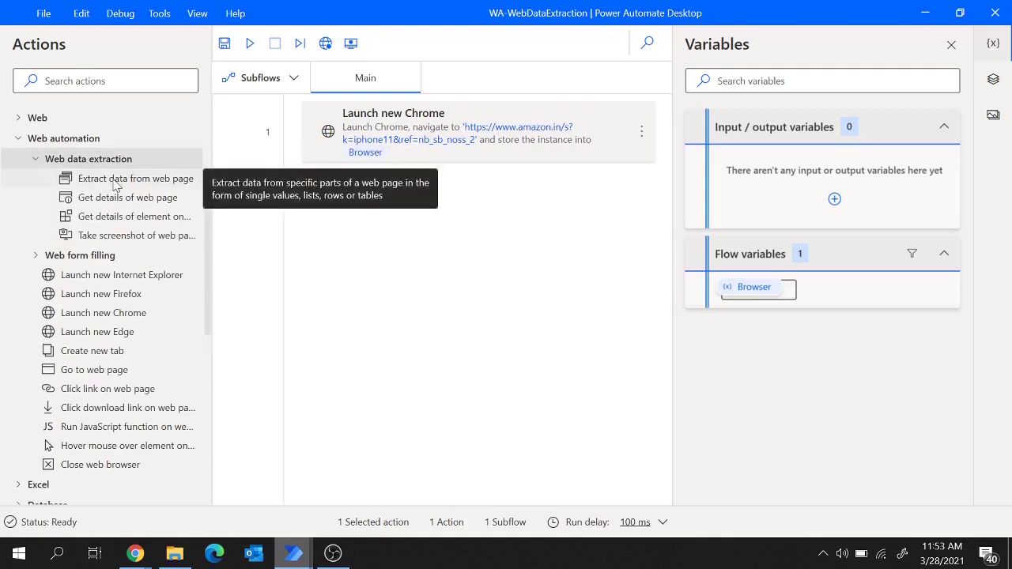
{"action": "left_click_drag", "start_coordinate": [115, 184], "coordinate": [440, 234]}
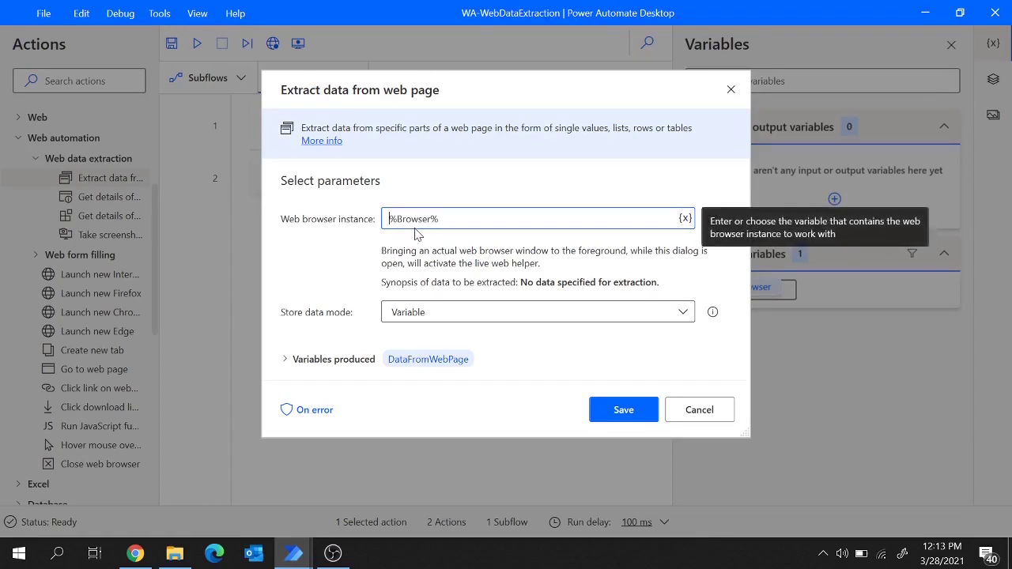
{"action": "left_click", "coordinate": [135, 553]}
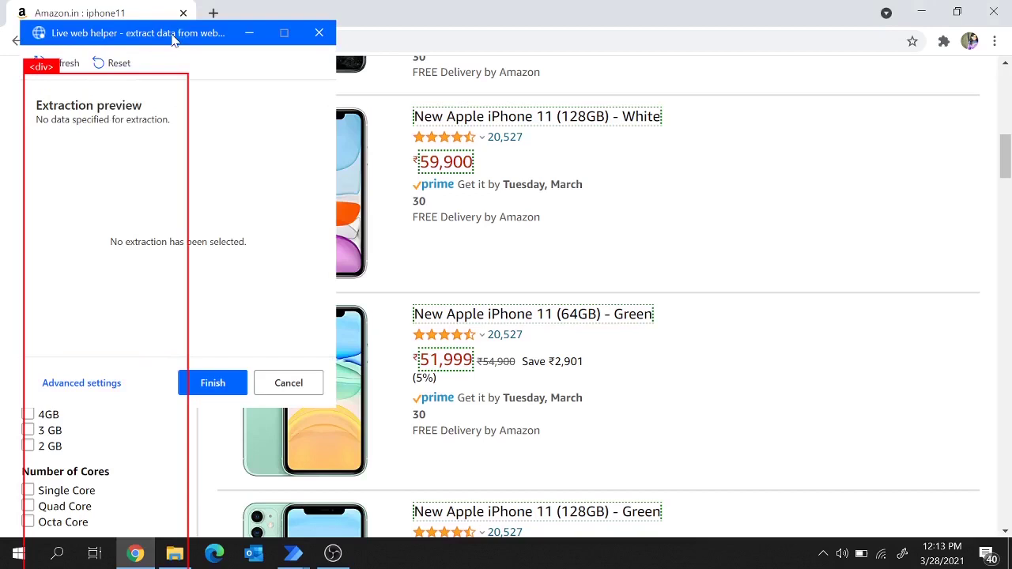
- Extract text of the iPhone 11 White title, 59,900 price, and 64GB Green title as a table
{"action": "right_click", "coordinate": [518, 120]}
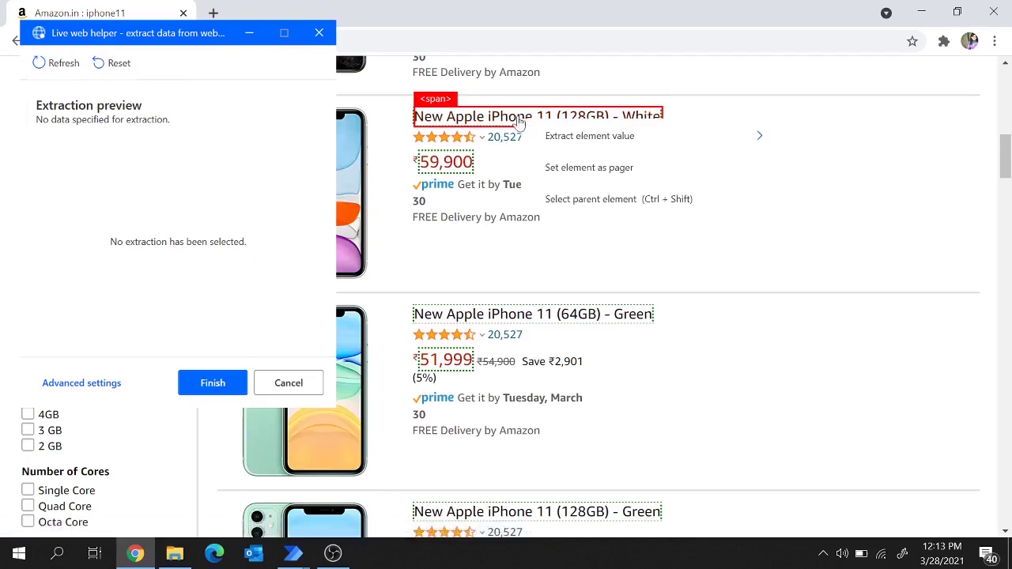
{"action": "mouse_move", "coordinate": [584, 142]}
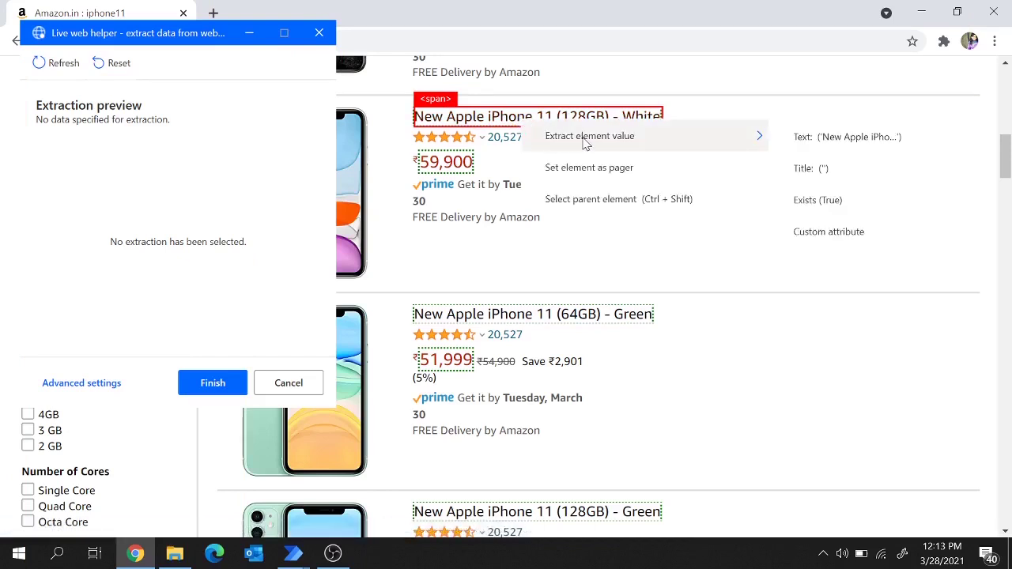
{"action": "left_click", "coordinate": [822, 140]}
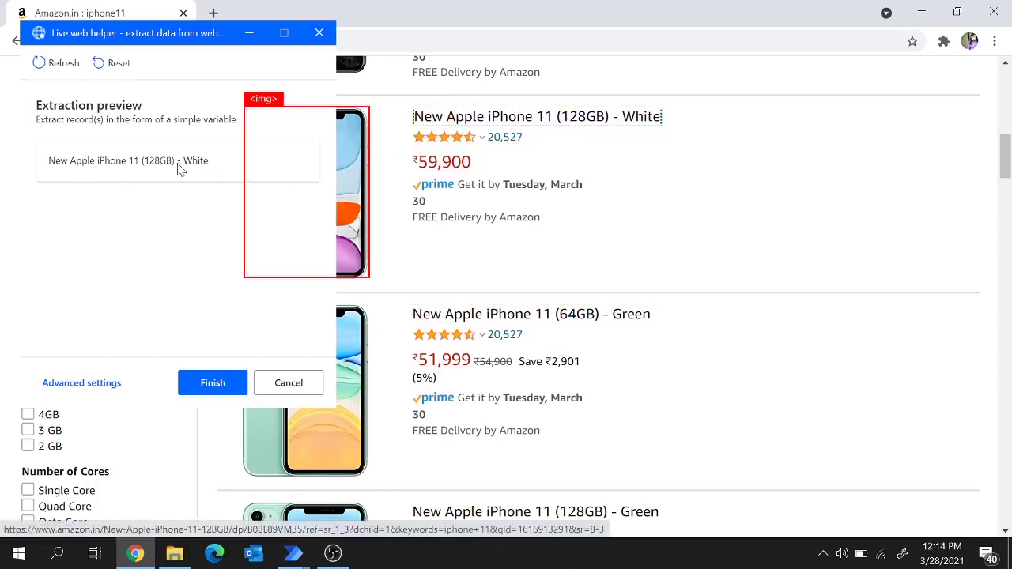
{"action": "right_click", "coordinate": [440, 163]}
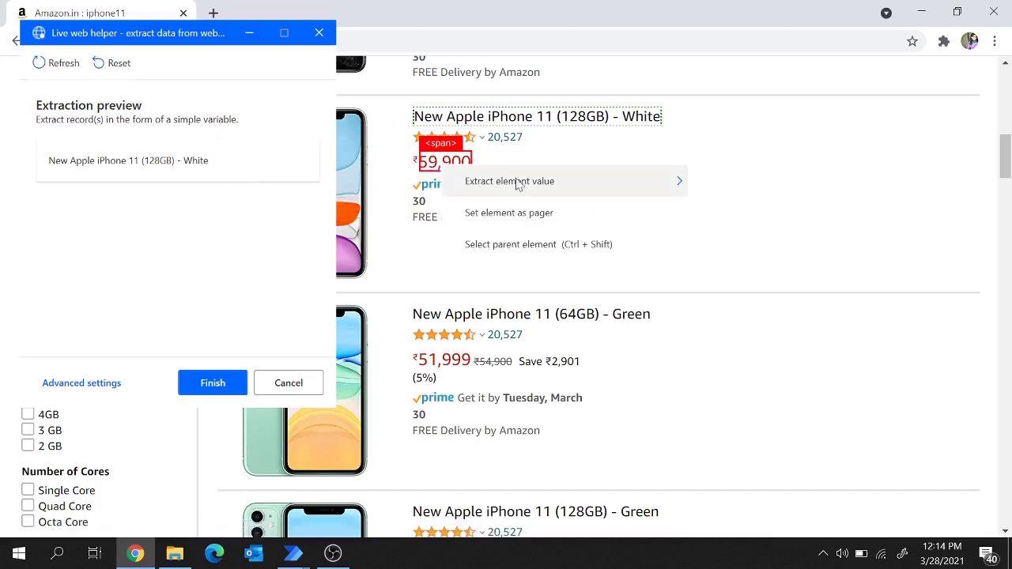
{"action": "mouse_move", "coordinate": [523, 188]}
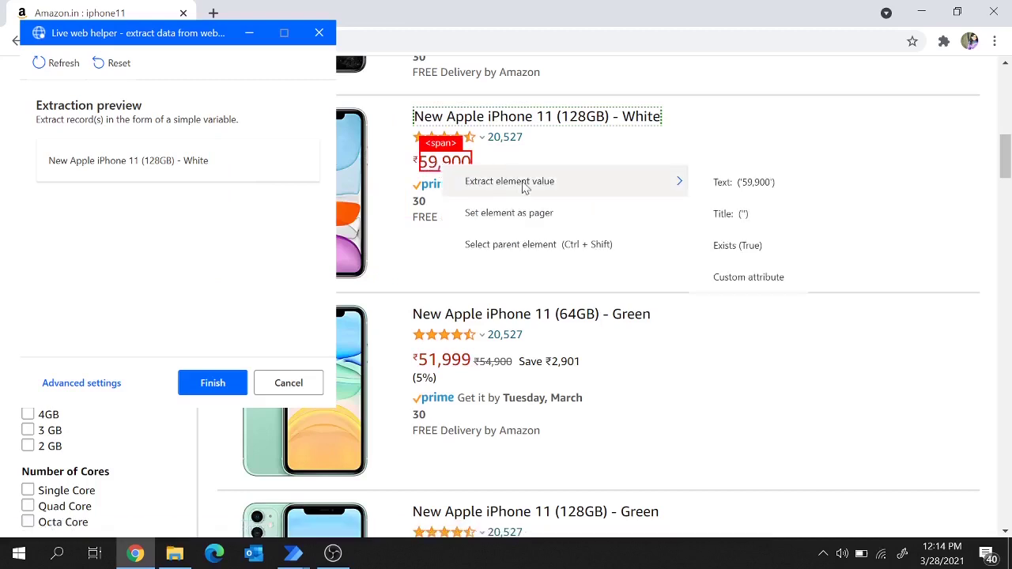
{"action": "left_click", "coordinate": [747, 183]}
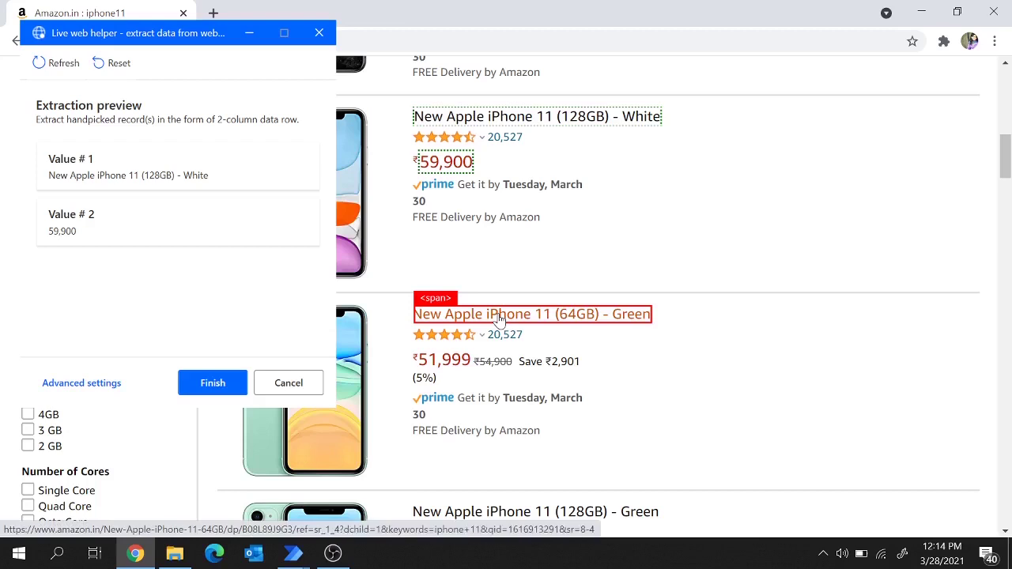
{"action": "right_click", "coordinate": [448, 318]}
{"action": "mouse_move", "coordinate": [575, 337]}
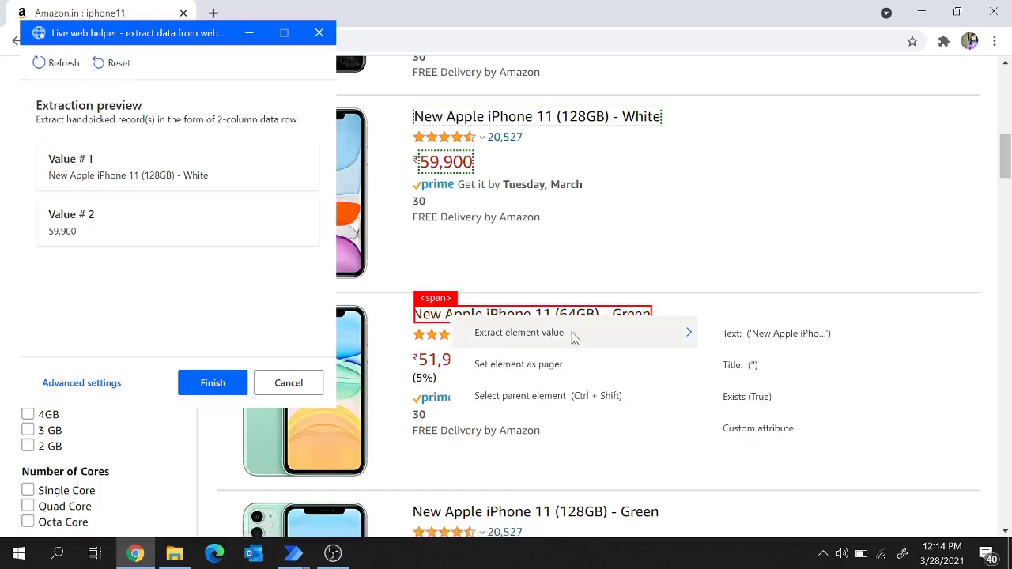
{"action": "left_click", "coordinate": [758, 338]}
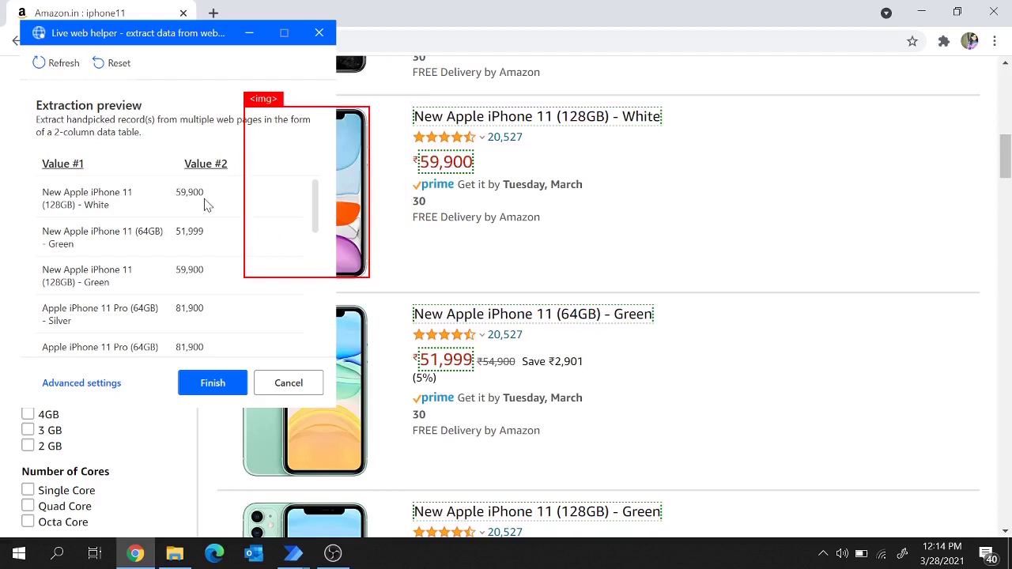
{"action": "scroll", "coordinate": [197, 227], "scroll_direction": "down", "scroll_amount": 3}
{"action": "scroll", "coordinate": [198, 227], "scroll_direction": "up", "scroll_amount": 3}
{"action": "left_click", "coordinate": [82, 383]}
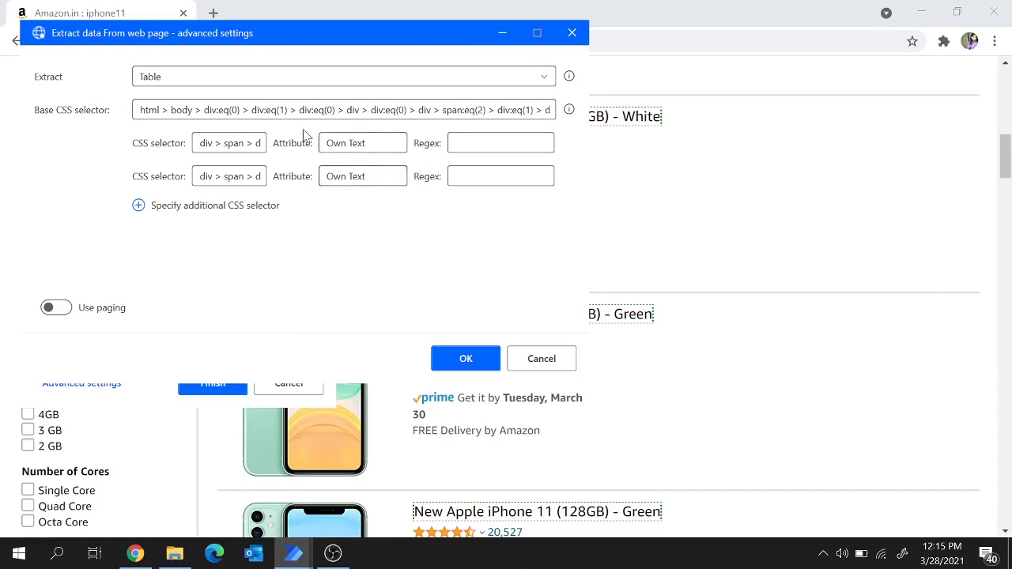
{"action": "left_click_drag", "start_coordinate": [242, 110], "coordinate": [553, 110]}
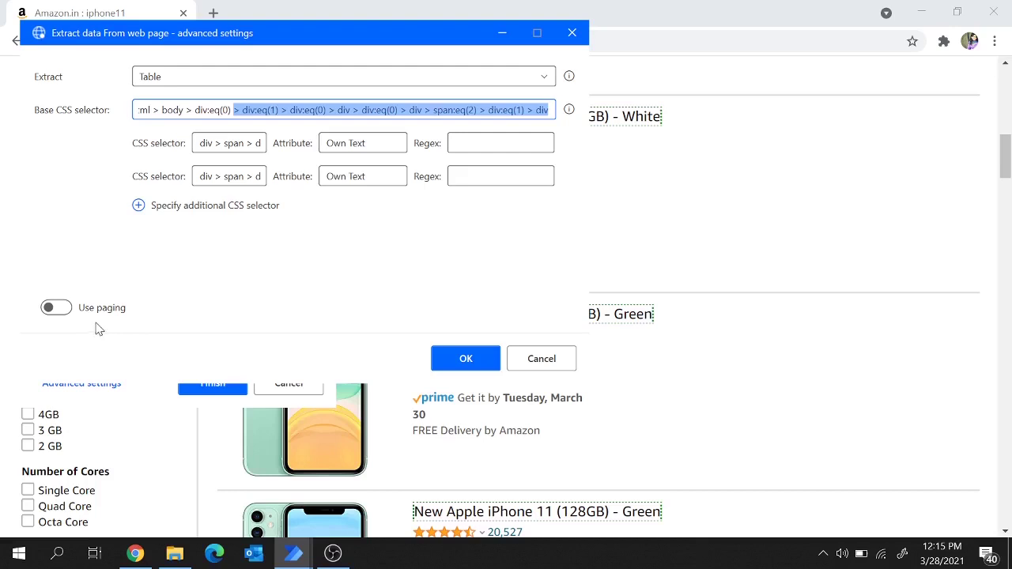
{"action": "left_click", "coordinate": [64, 310]}
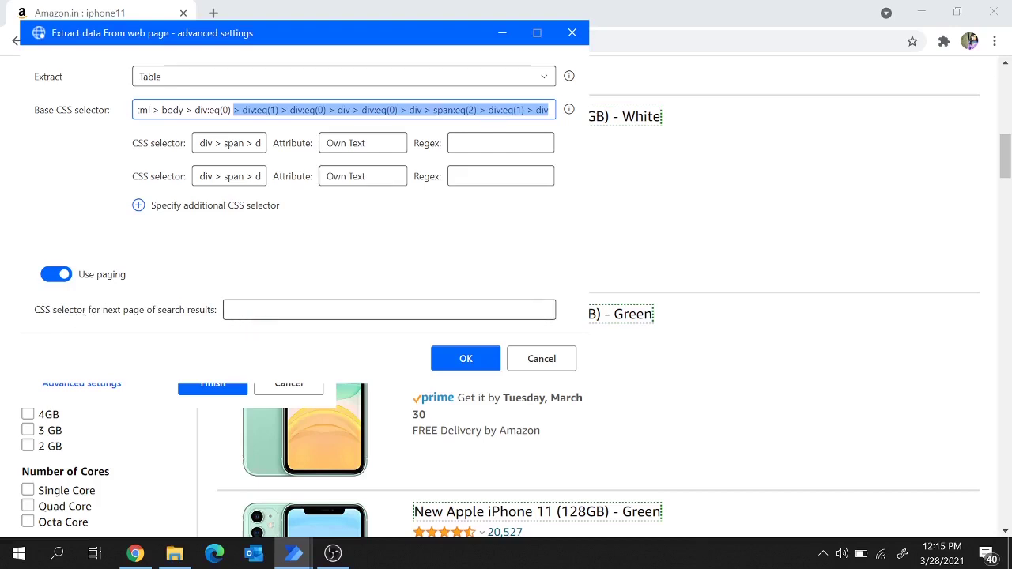
{"action": "left_click", "coordinate": [58, 275]}
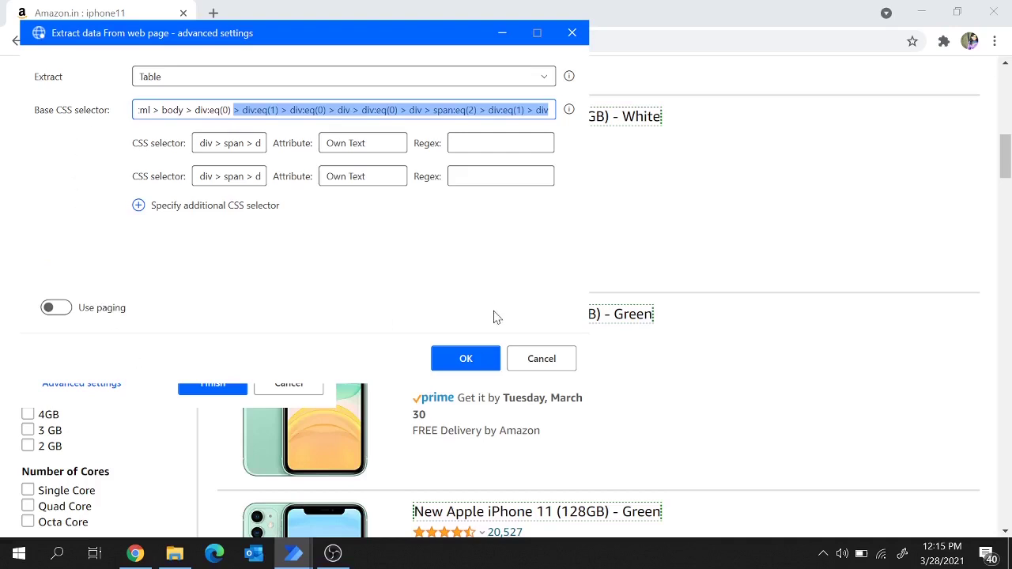
{"action": "left_click", "coordinate": [465, 358]}
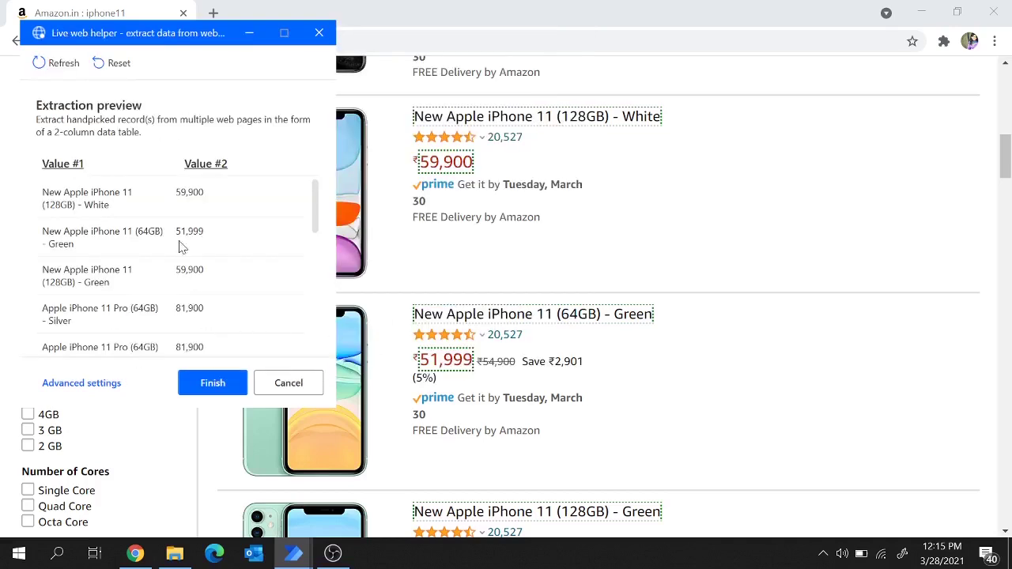
- Finish picking, set Store data mode to Excel spreadsheet, and save the extraction step
{"action": "left_click", "coordinate": [212, 384]}
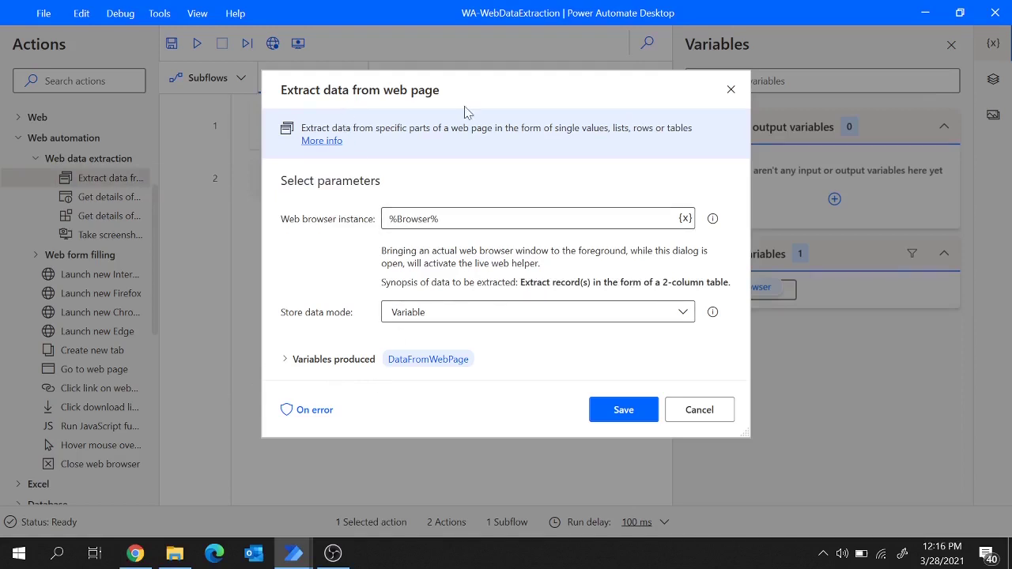
{"action": "left_click", "coordinate": [451, 321]}
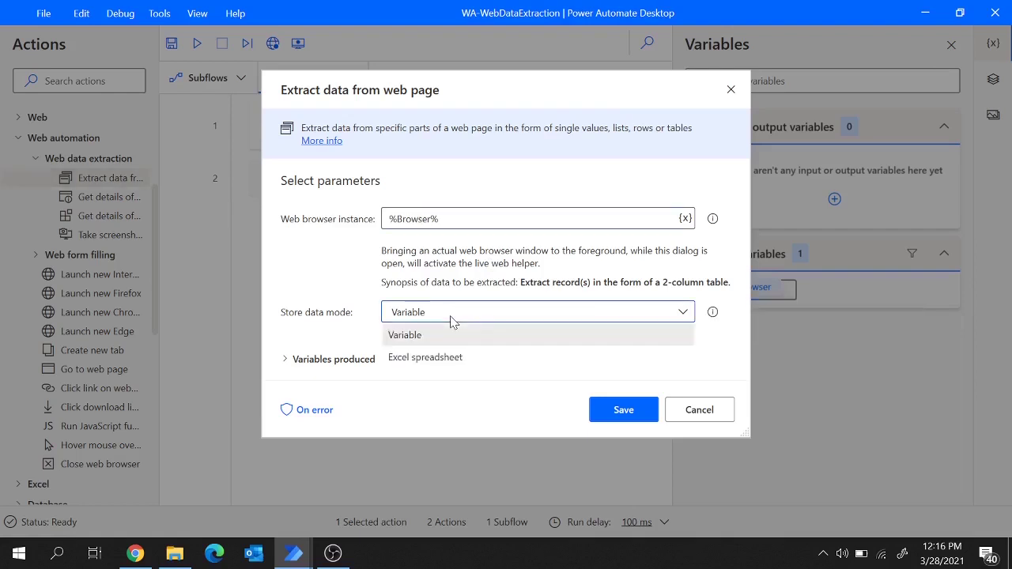
{"action": "left_click", "coordinate": [447, 359]}
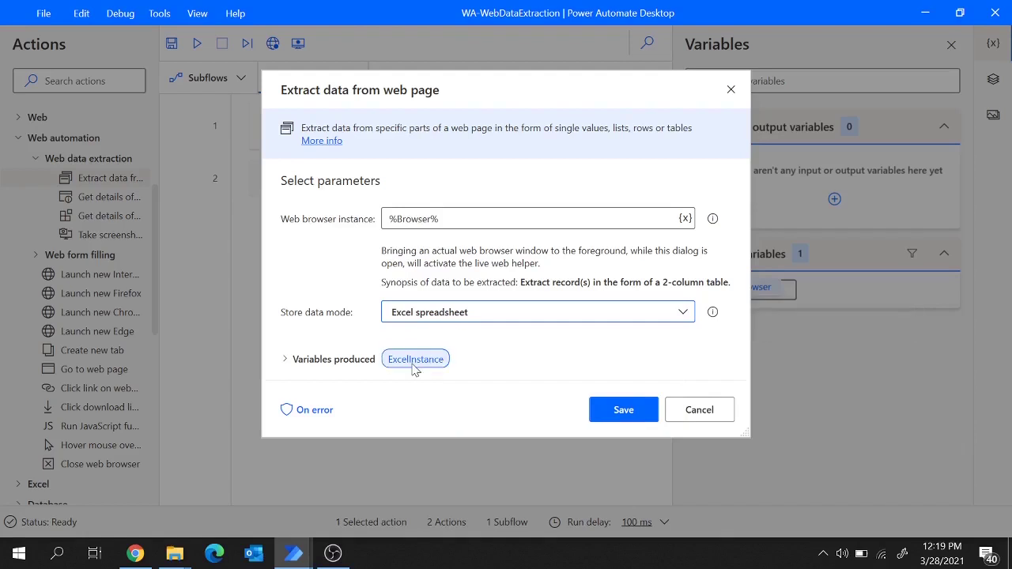
{"action": "mouse_move", "coordinate": [414, 369]}
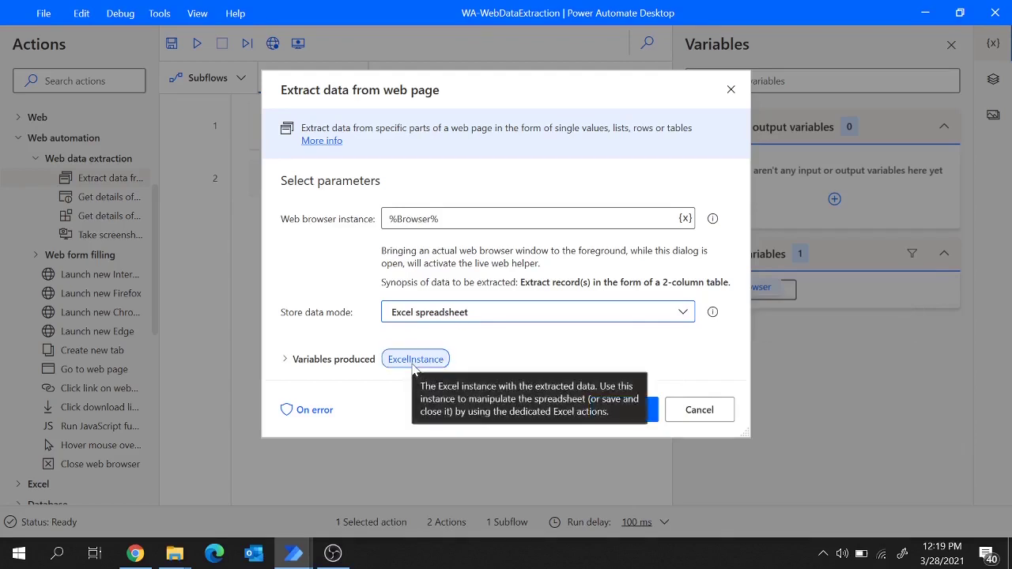
{"action": "left_click", "coordinate": [622, 412]}
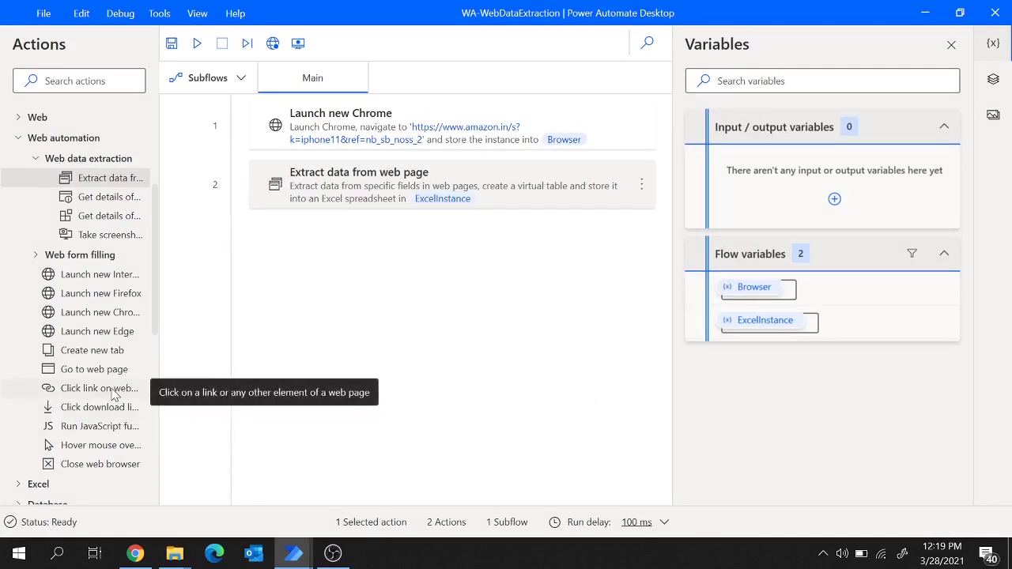
- Add a Close web browser step for %Browser% as action 3, below the extraction step
{"action": "left_click_drag", "start_coordinate": [106, 465], "coordinate": [443, 274]}
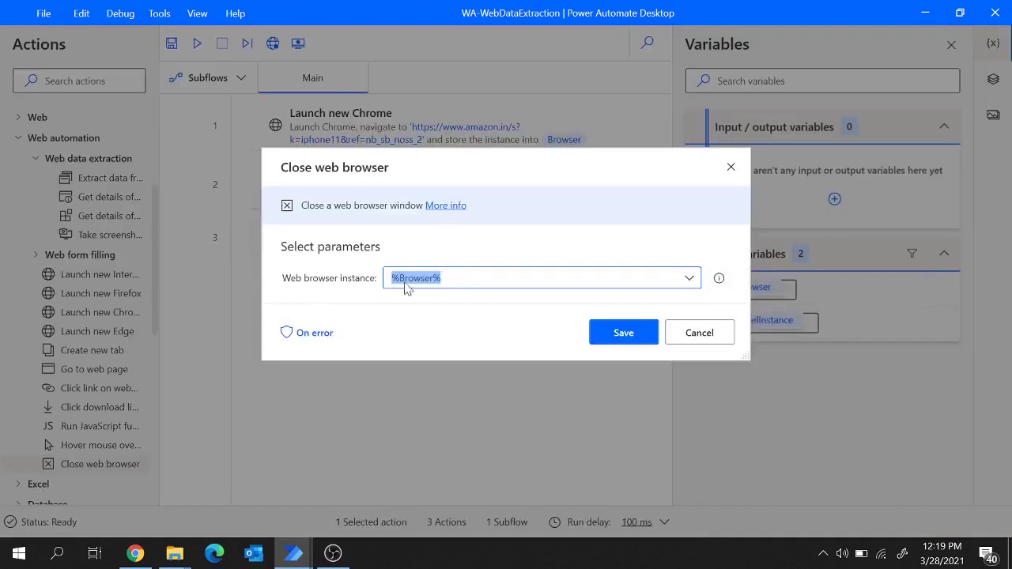
{"action": "left_click", "coordinate": [623, 333]}
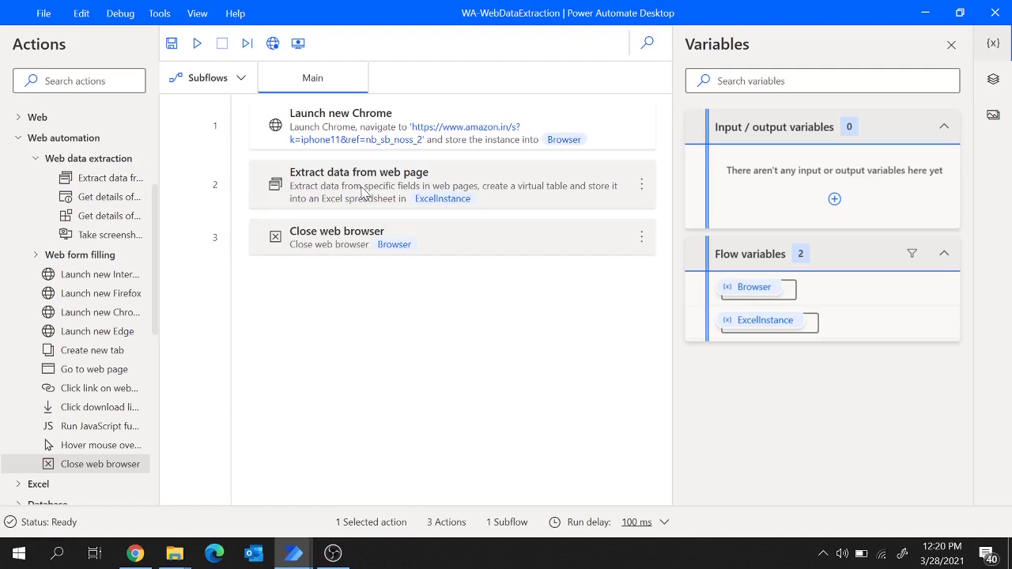
{"action": "left_click", "coordinate": [19, 139]}
{"action": "left_click", "coordinate": [18, 158]}
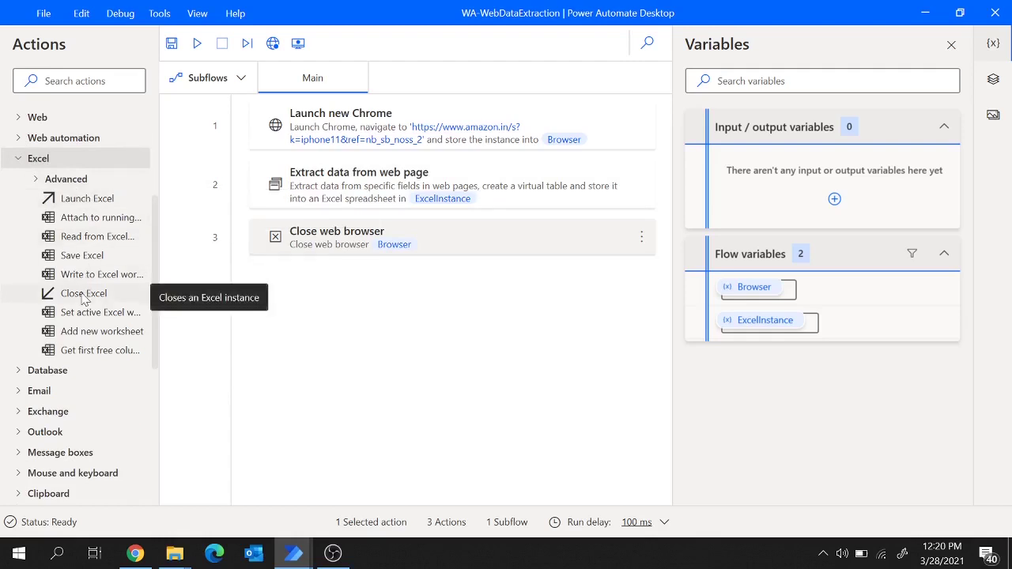
- Add a Close Excel step set to save the document as Excel Workbook (.xlsx)
{"action": "left_click_drag", "start_coordinate": [81, 297], "coordinate": [371, 324]}
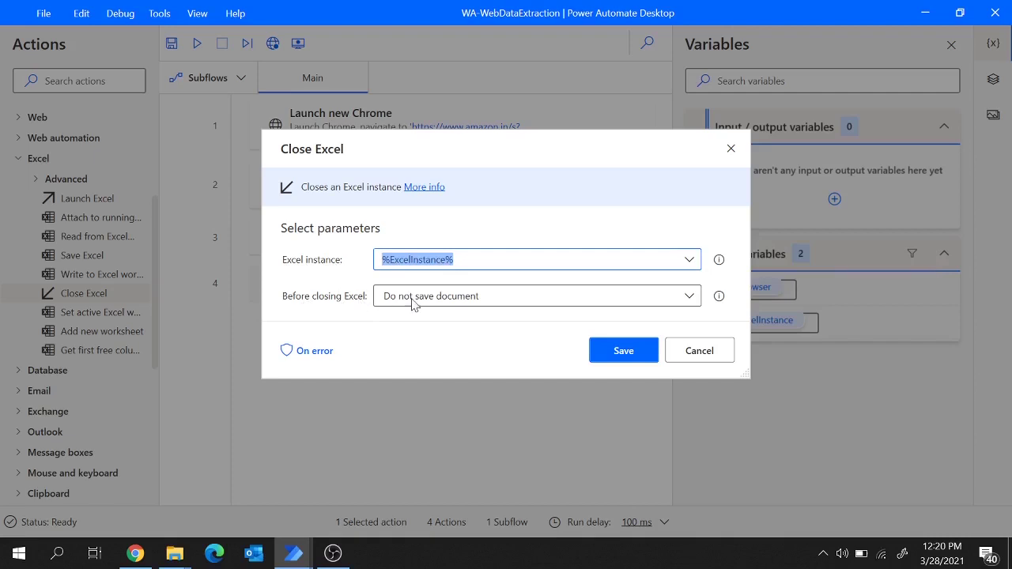
{"action": "left_click", "coordinate": [437, 300]}
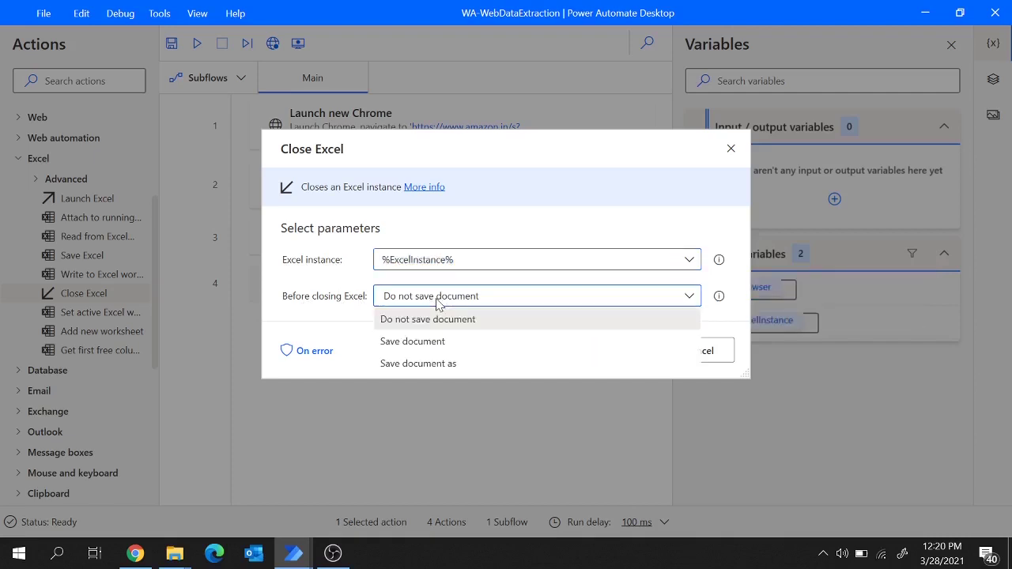
{"action": "left_click", "coordinate": [426, 364]}
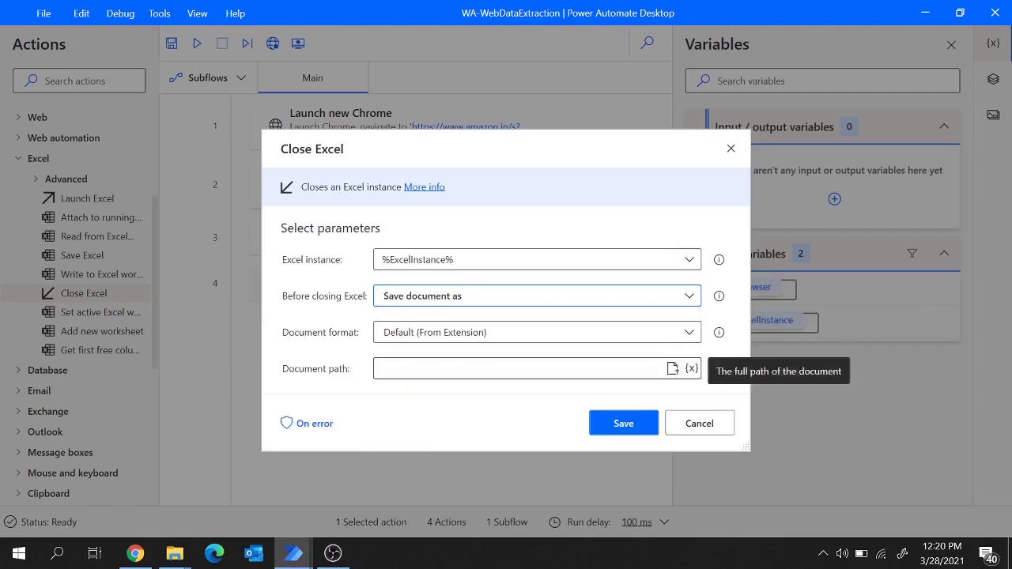
{"action": "left_click", "coordinate": [498, 332]}
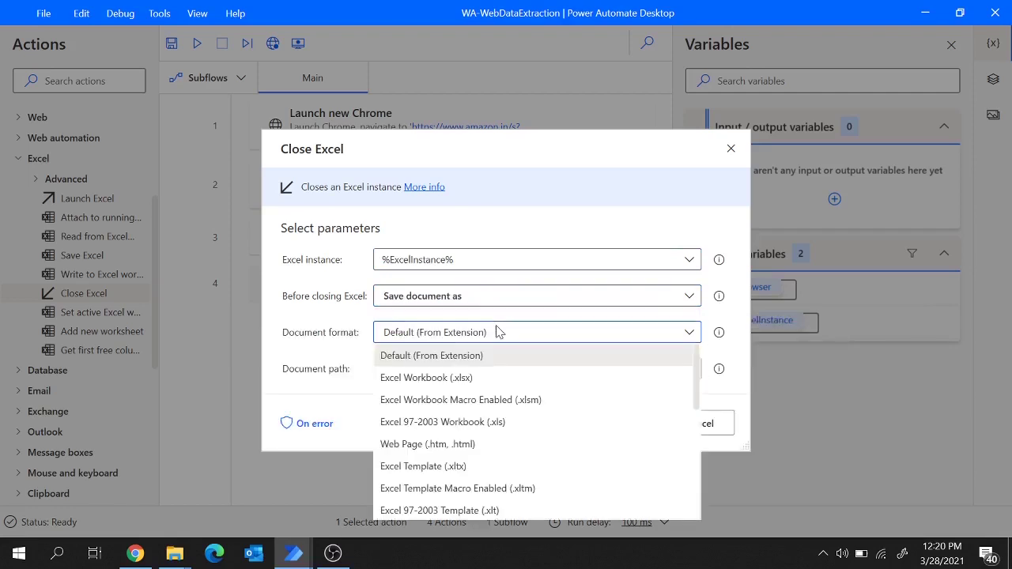
{"action": "left_click", "coordinate": [456, 378]}
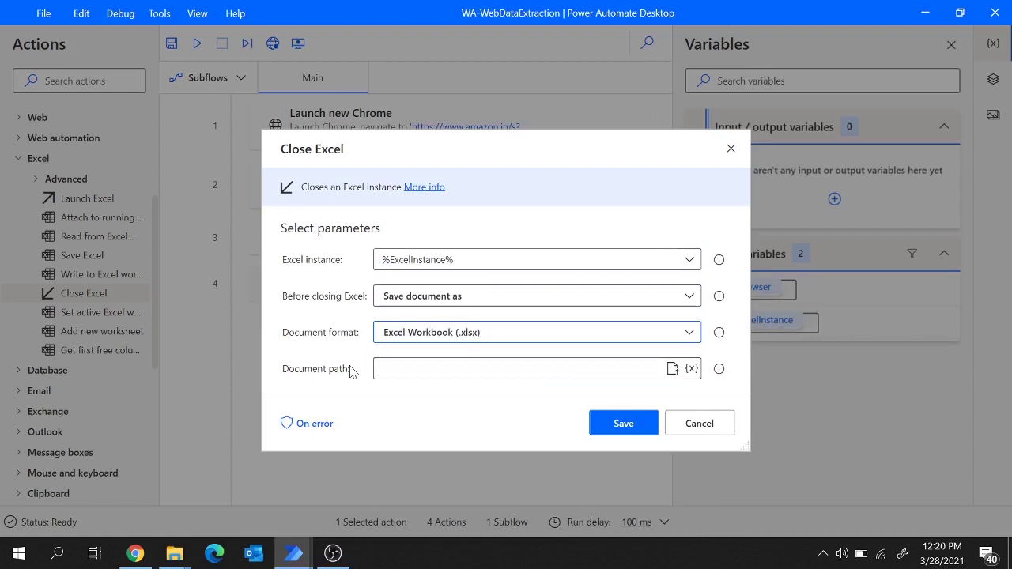
- Set the save path to C:\New folder\PAD\ExtractedData, confirm the step, and save the flow
{"action": "left_click", "coordinate": [671, 369]}
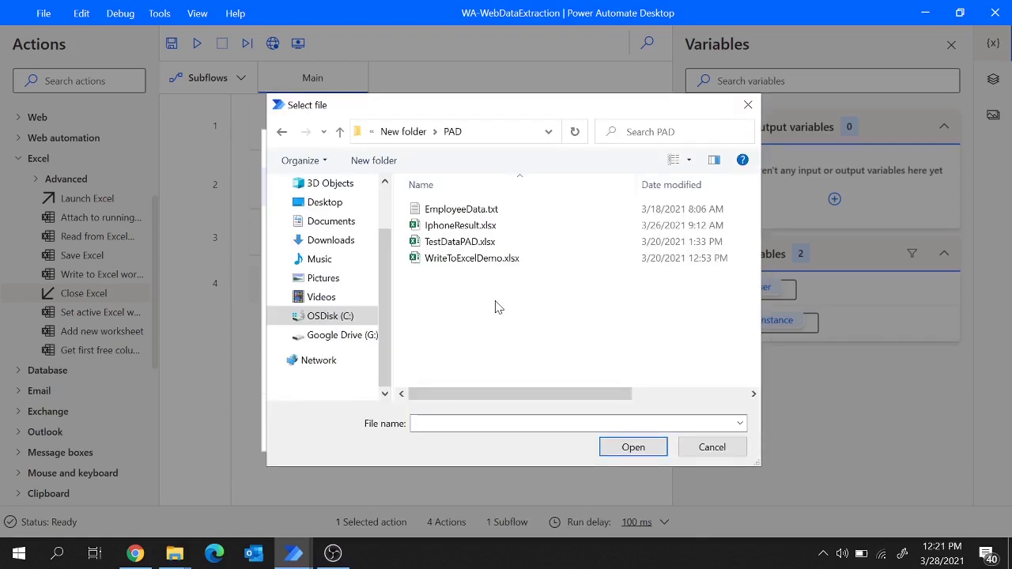
{"action": "left_click", "coordinate": [452, 423]}
{"action": "type", "text": "Extracte"}
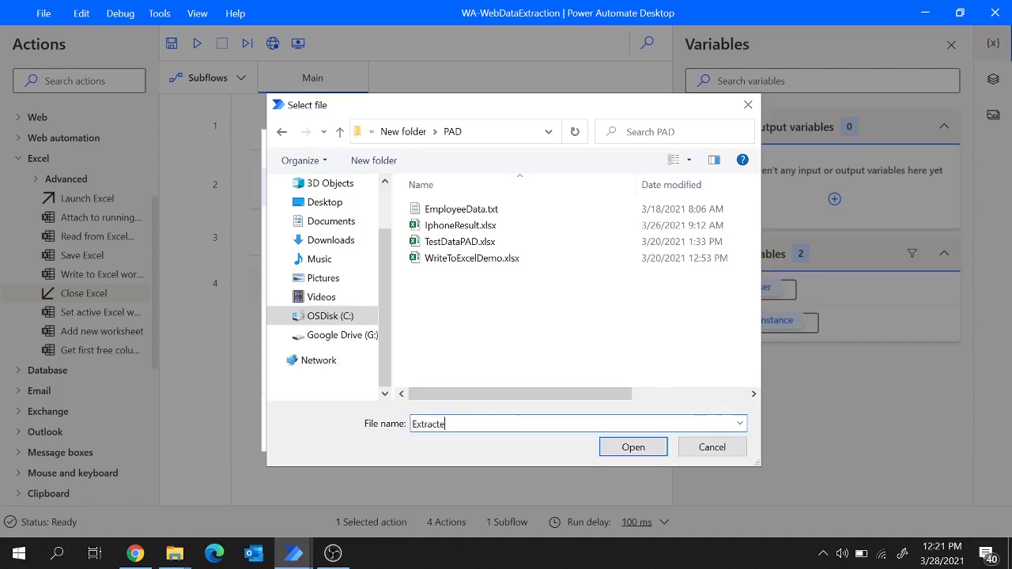
{"action": "type", "text": "dData"}
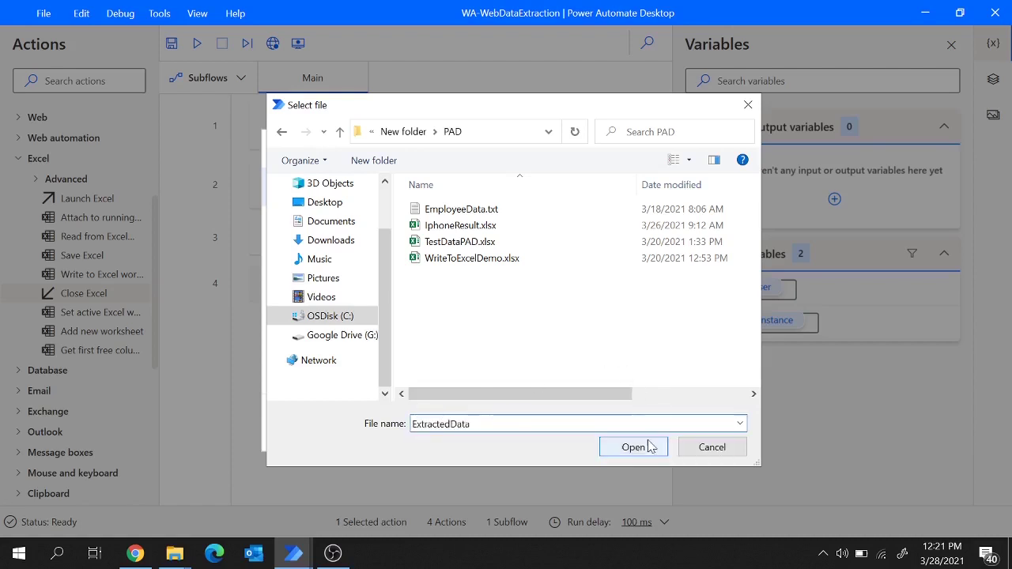
{"action": "left_click", "coordinate": [642, 448]}
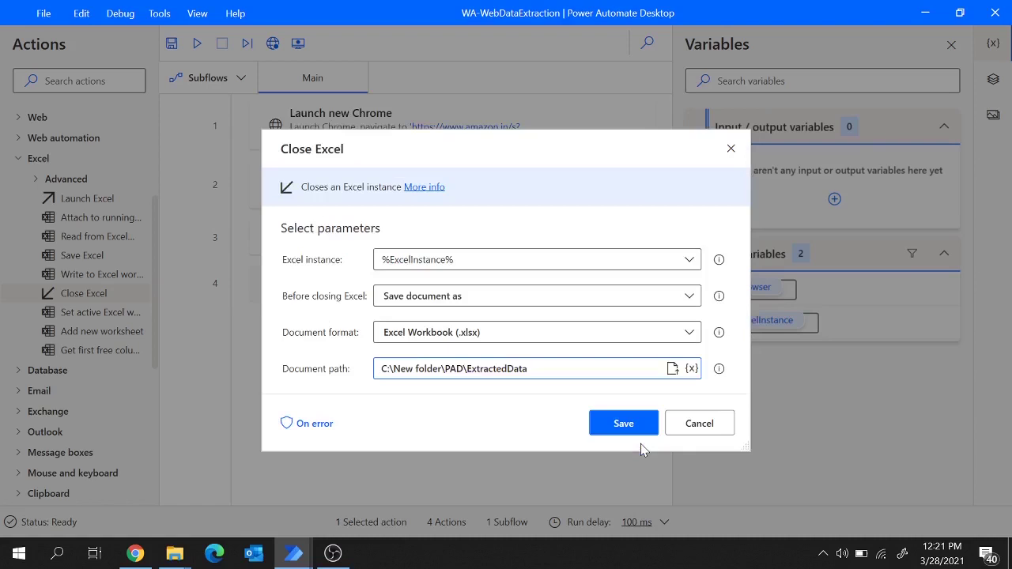
{"action": "left_click", "coordinate": [633, 423]}
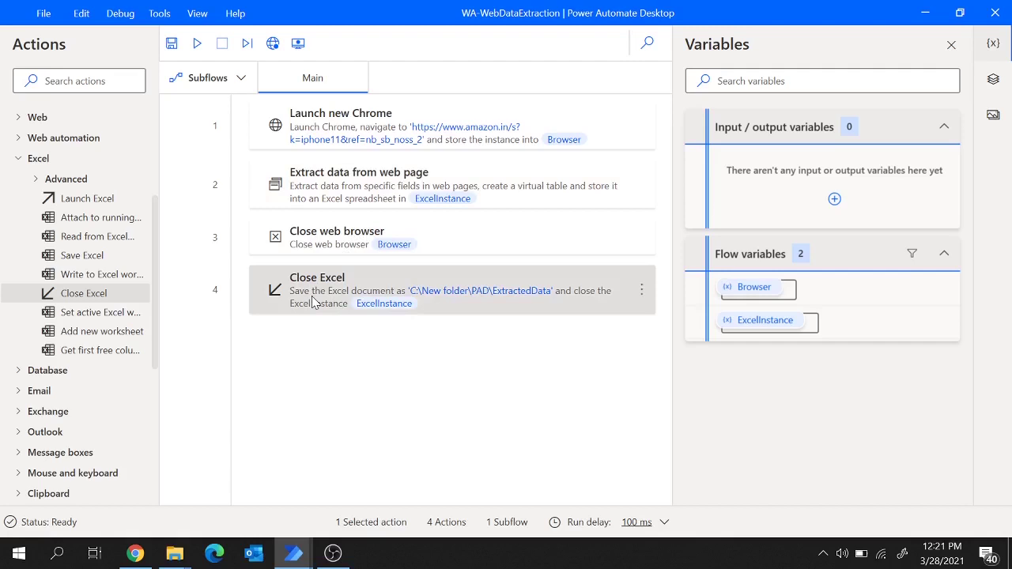
{"action": "left_click", "coordinate": [172, 44]}
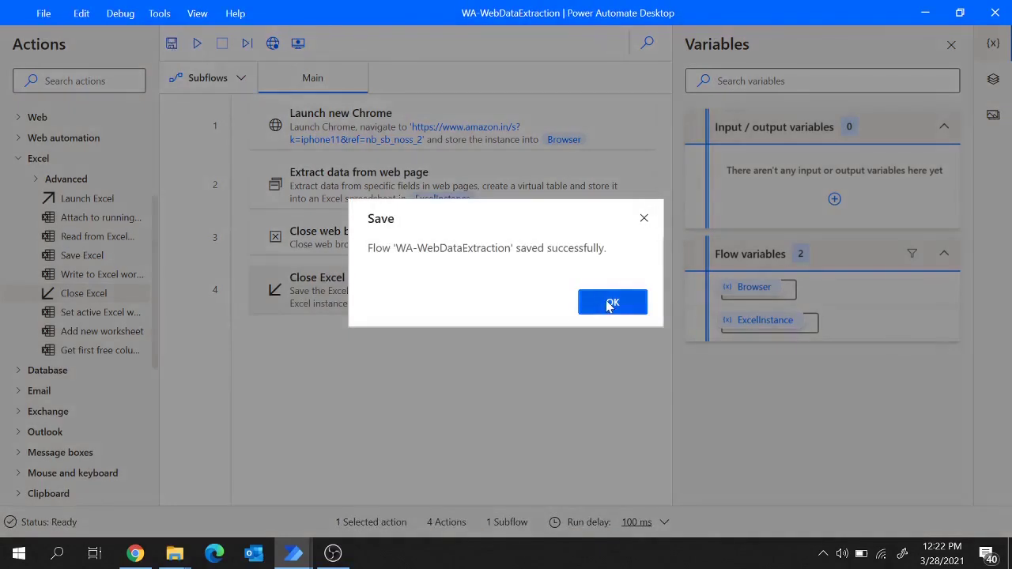
- Close the open Amazon Chrome window and run the four-step flow
{"action": "left_click", "coordinate": [606, 302]}
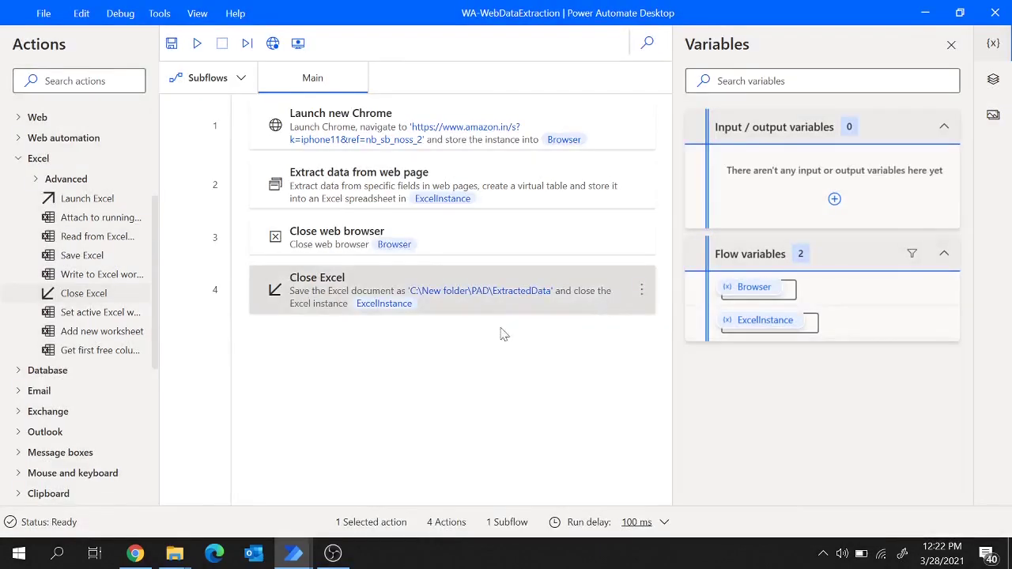
{"action": "left_click", "coordinate": [135, 553]}
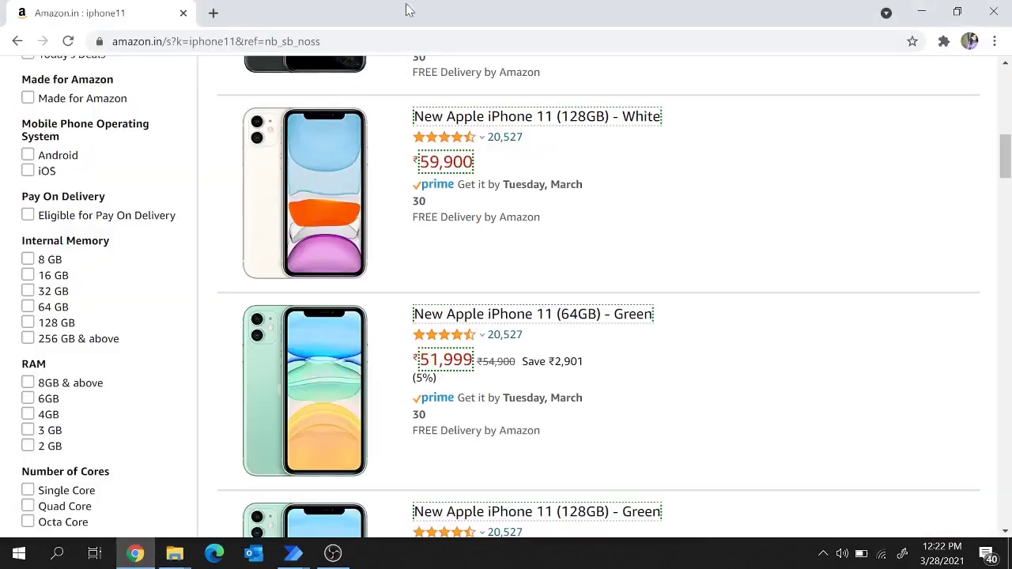
{"action": "left_click", "coordinate": [996, 7]}
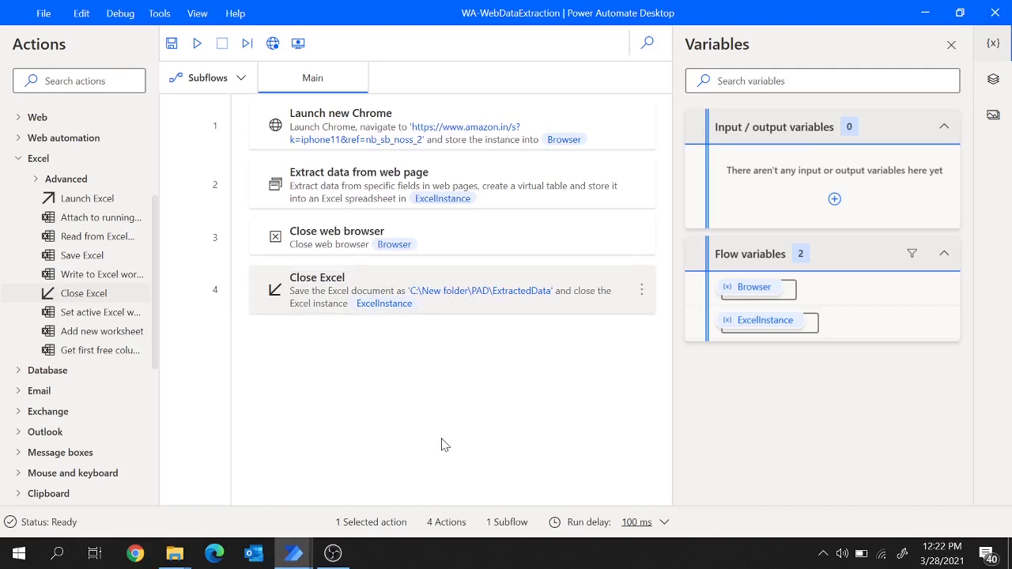
{"action": "left_click", "coordinate": [198, 45]}
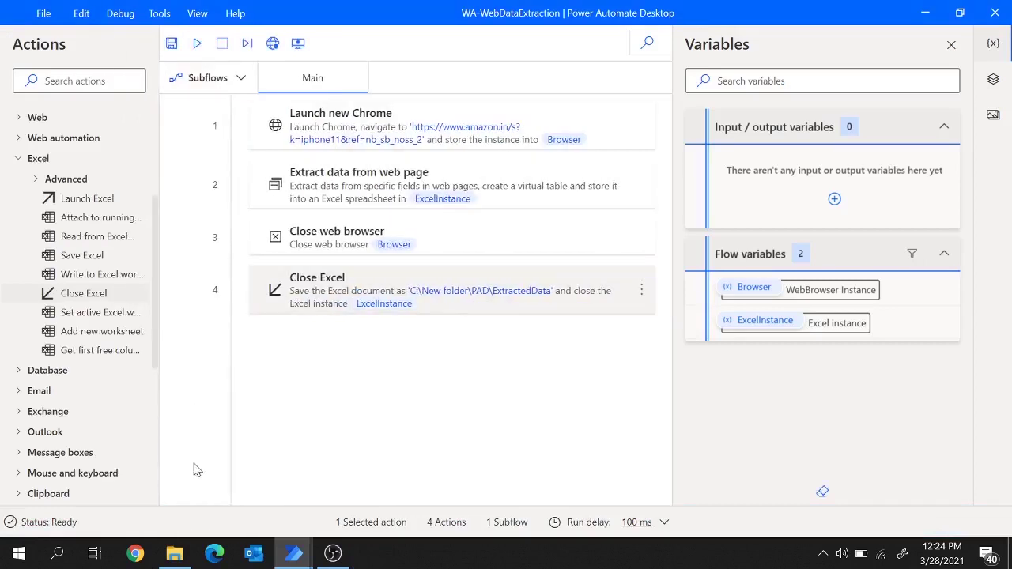
{"action": "key", "text": "alt+Tab"}
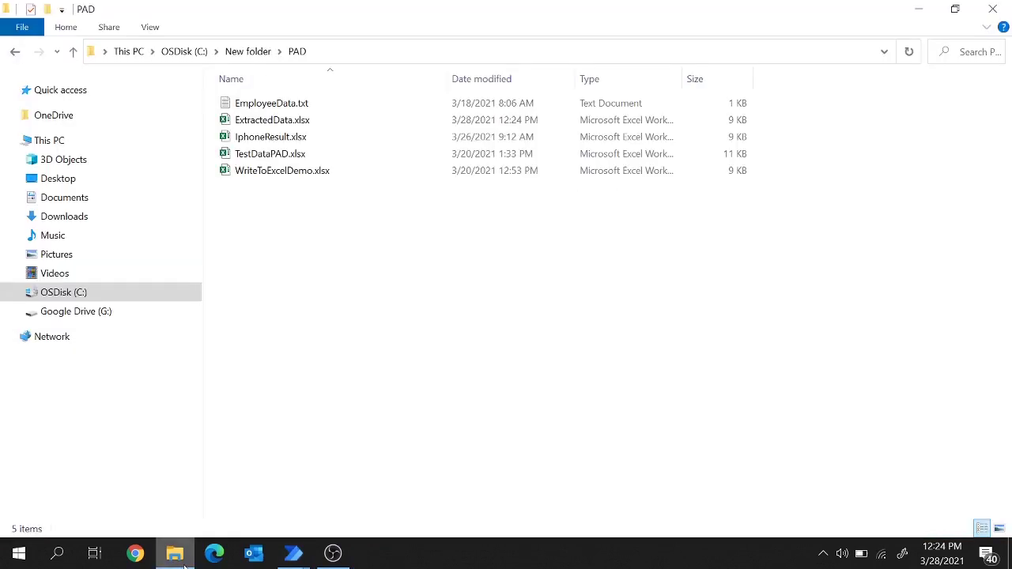
- Open ExtractedData.xlsx from the PAD folder in Excel
{"action": "left_click", "coordinate": [276, 126]}
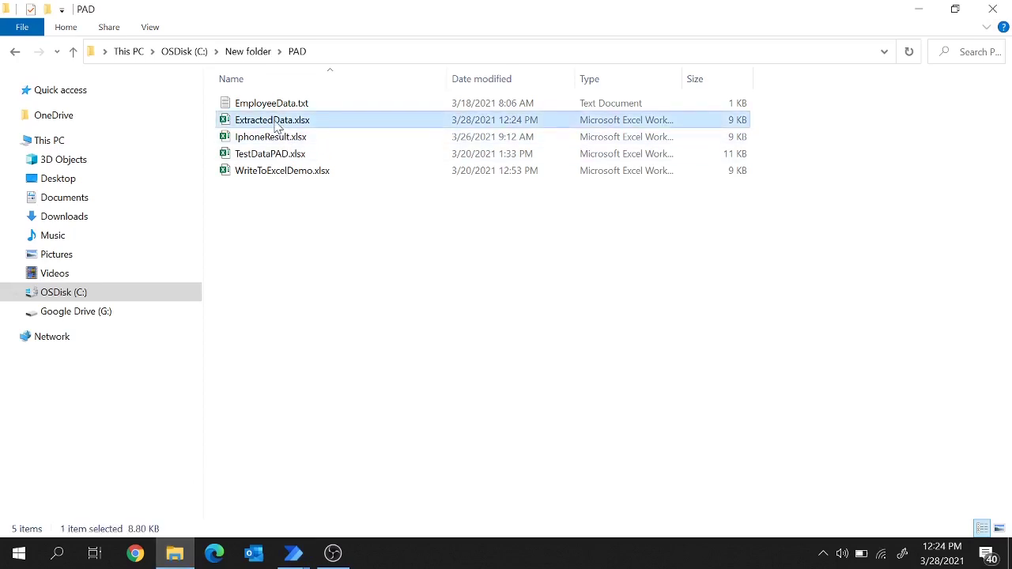
{"action": "double_click", "coordinate": [276, 125]}
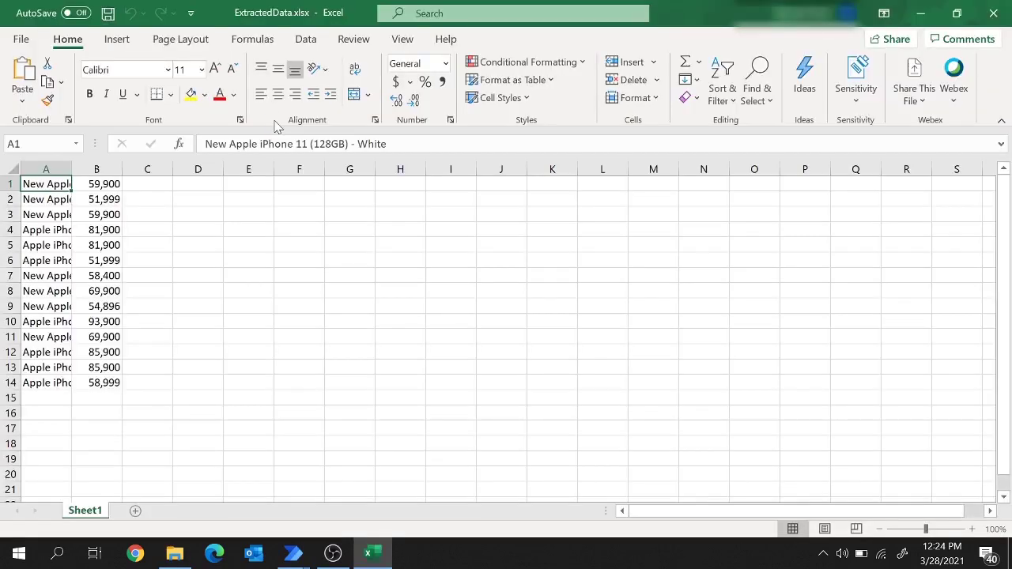
- Autofit column A to the iPhone titles and select the titles and prices in A1:B14
{"action": "double_click", "coordinate": [72, 168]}
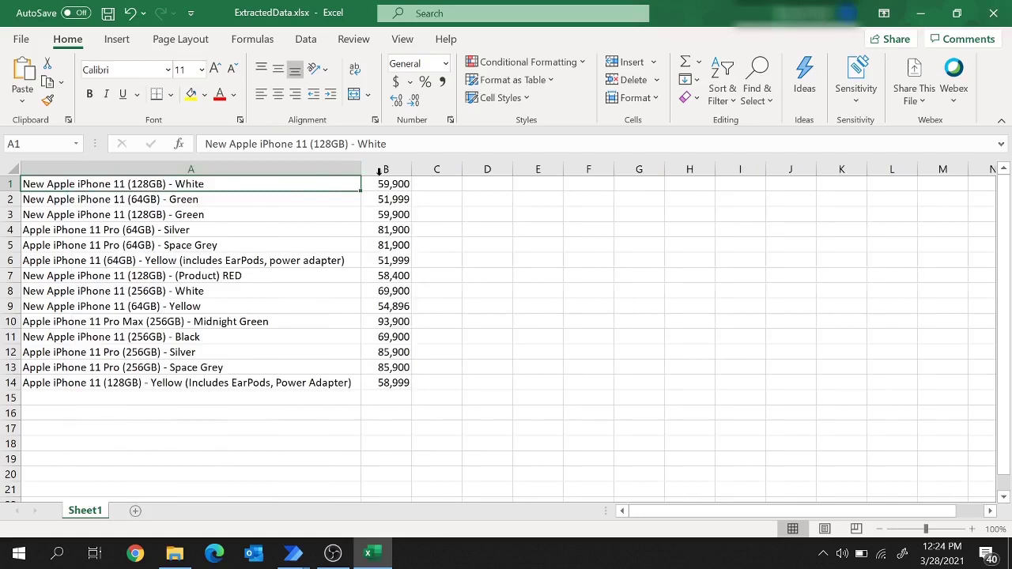
{"action": "left_click_drag", "start_coordinate": [245, 189], "coordinate": [398, 382]}
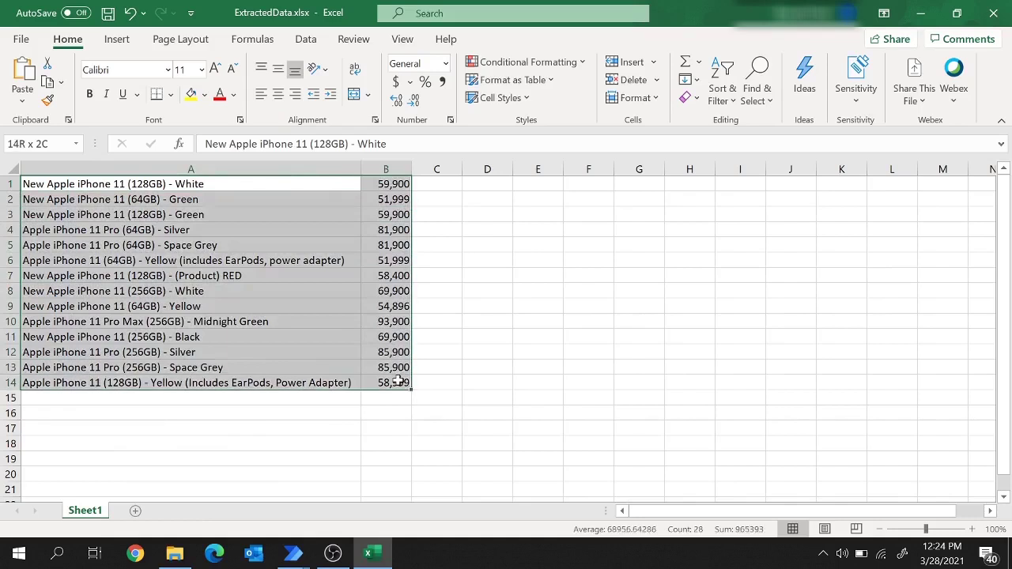
{"action": "left_click_drag", "start_coordinate": [397, 382], "coordinate": [402, 381]}
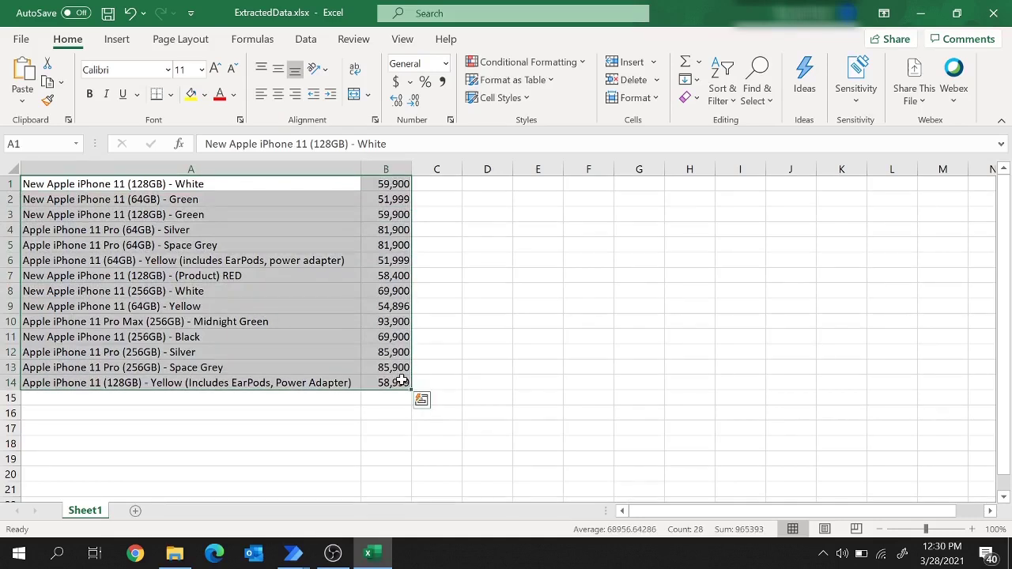
{"action": "left_click", "coordinate": [293, 553]}
- Bring the WA-WebDataExtraction flow designer window back to the front
{"action": "left_click", "coordinate": [363, 482]}
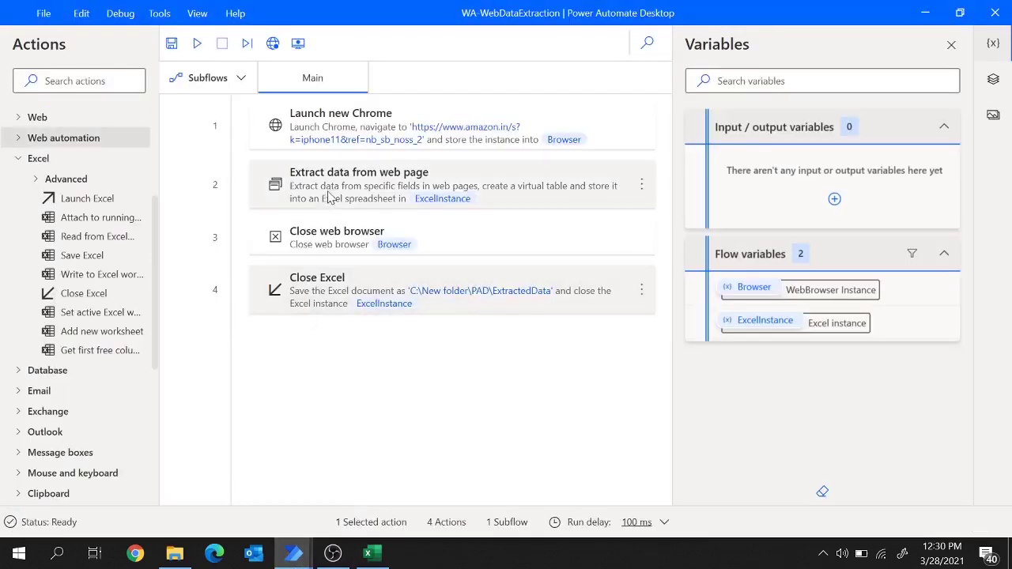